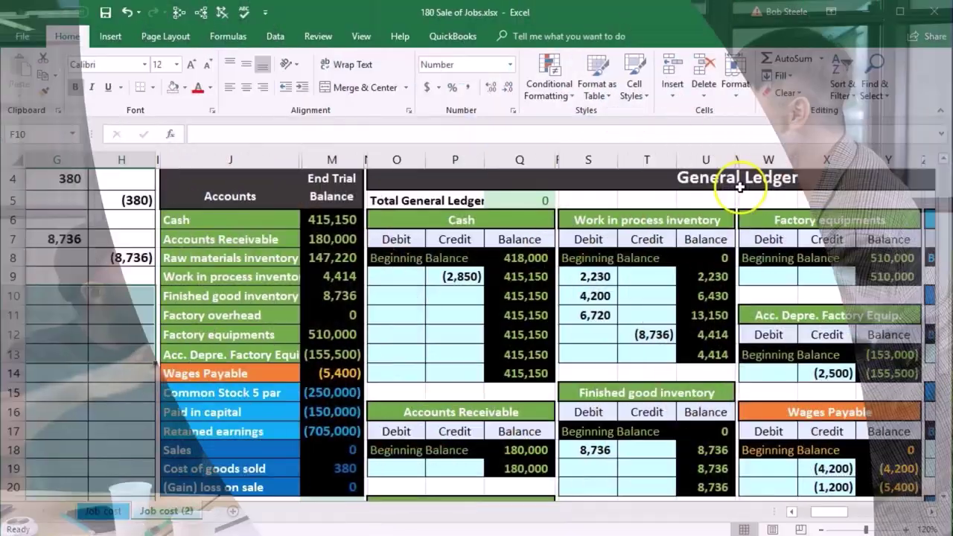
Review the trial balance's debits-minus-credits total and the Net Income formula summing rows 18–20.
left_click(335, 180)
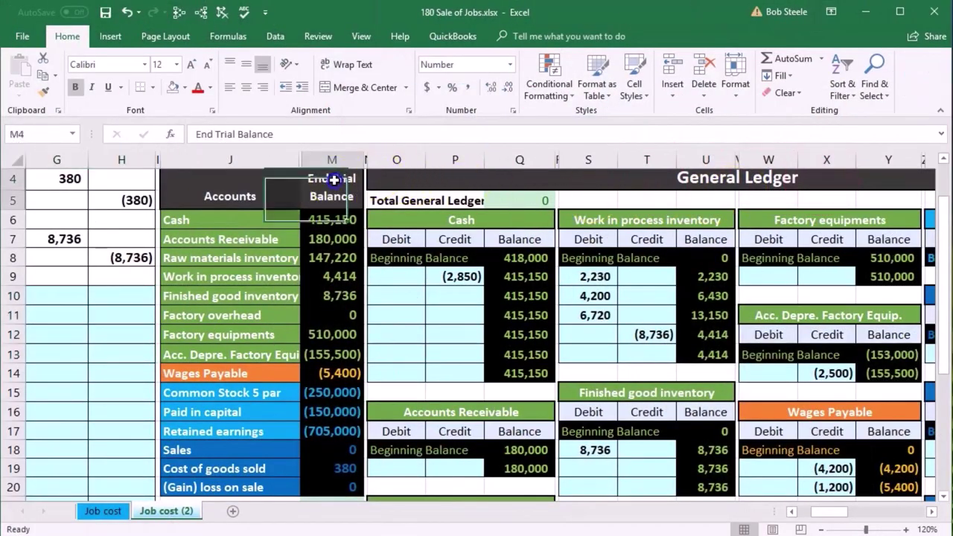
left_click(788, 511)
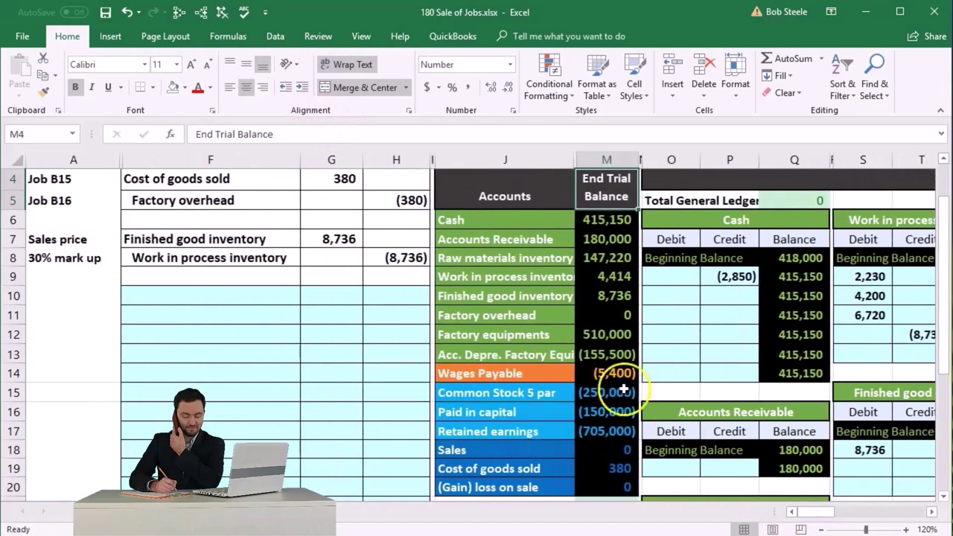
mouse_move(511, 223)
left_mouse_down()
mouse_move(596, 225)
mouse_move(589, 365)
mouse_move(601, 483)
left_mouse_up()
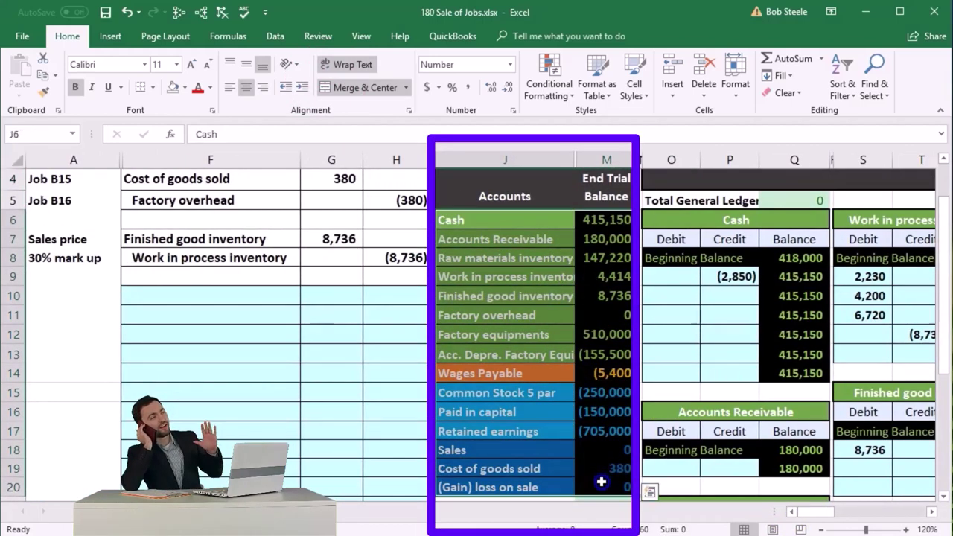
scroll(601, 482, "down", 1)
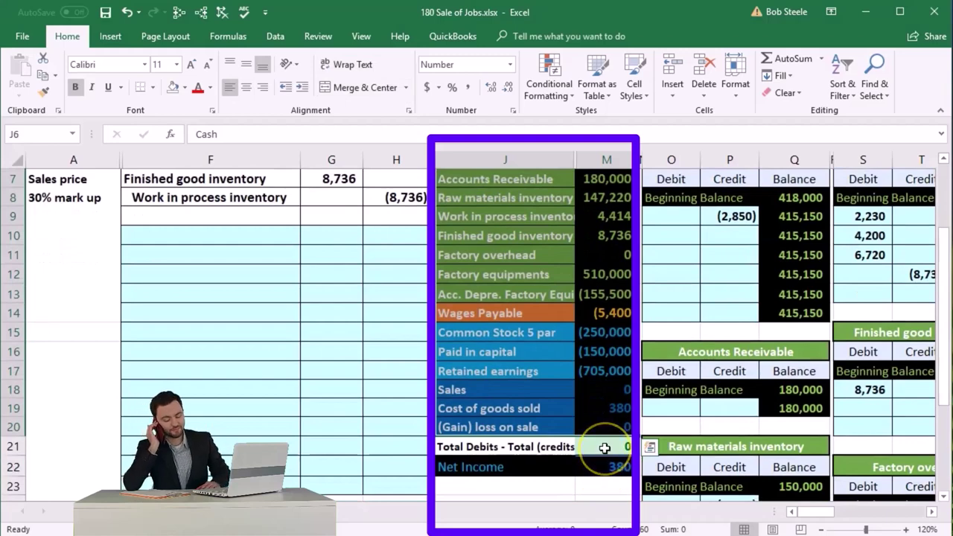
left_click(605, 448)
key("alt+equal")
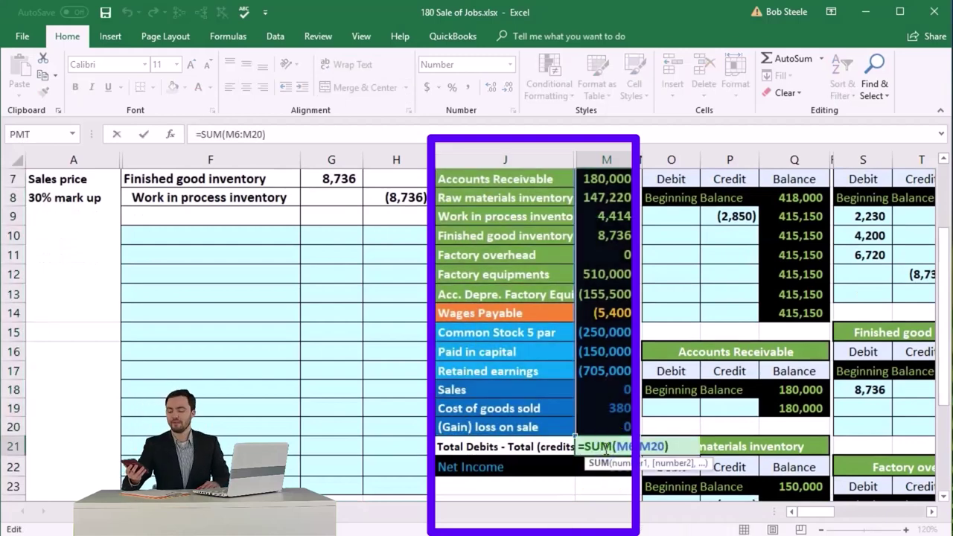
key("Return")
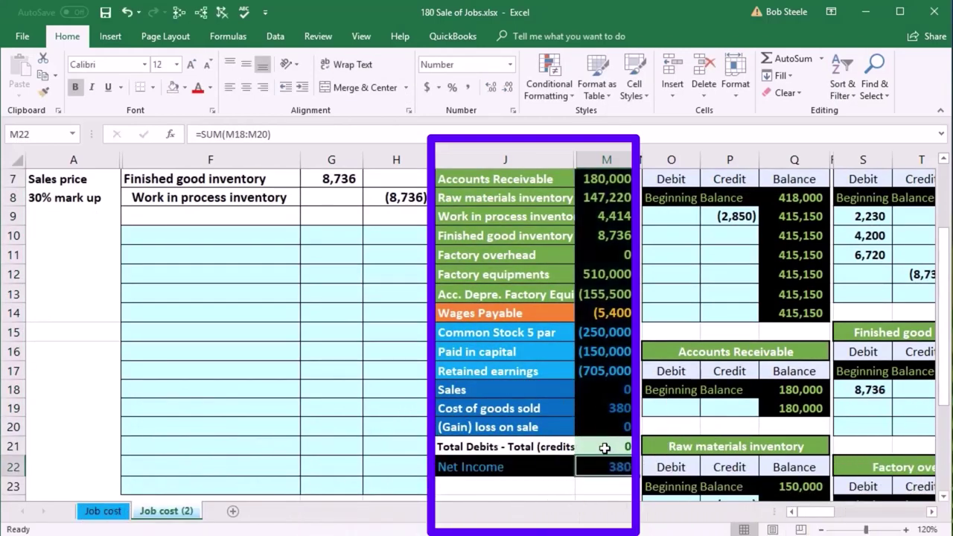
left_click(602, 465)
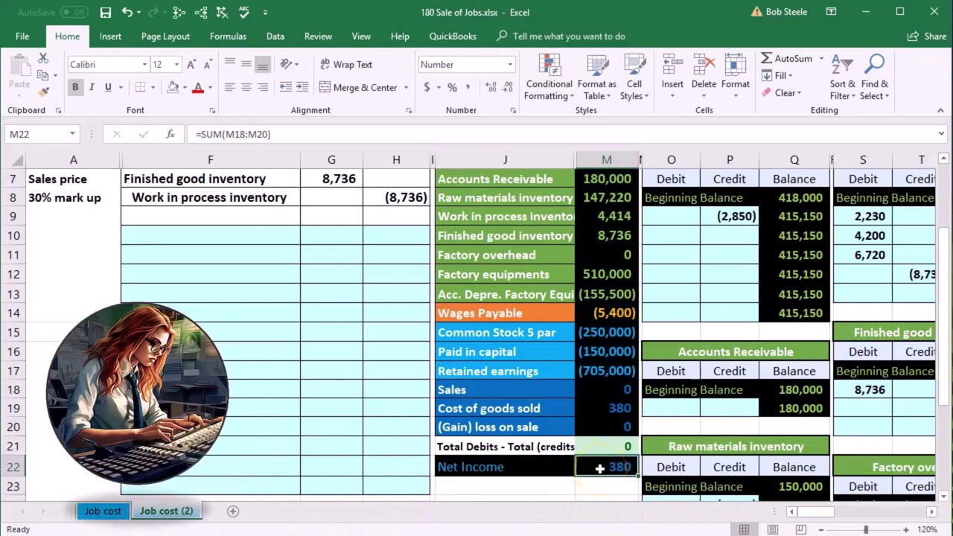
double_click(600, 468)
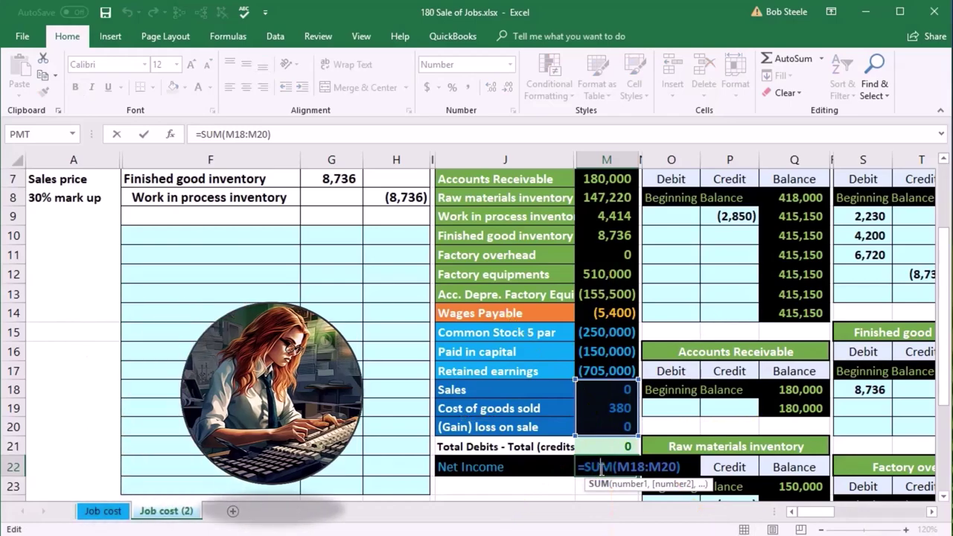
key("Return")
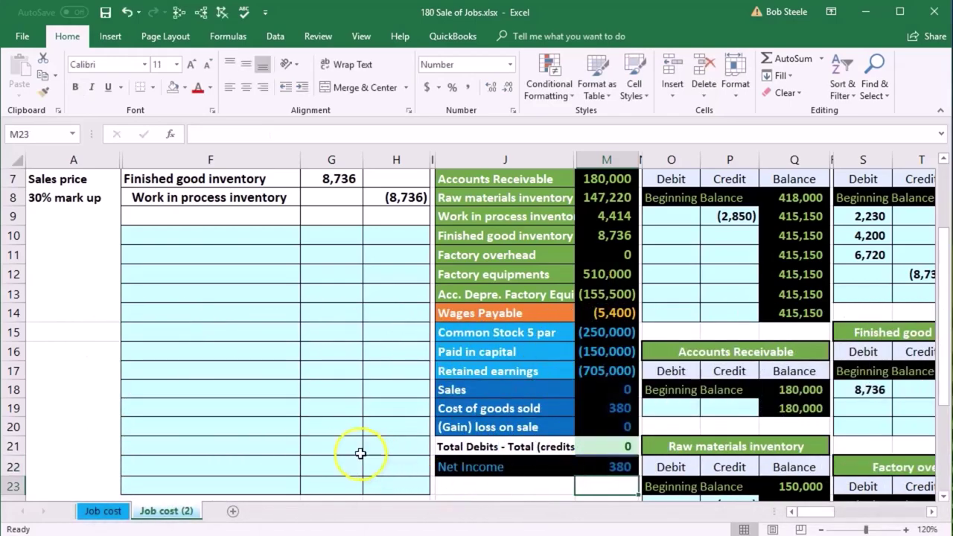
Check the sources of the Raw materials, Work in process and Finished good inventory balances; select sold jobs B15 and B16.
scroll(361, 453, "up", 3)
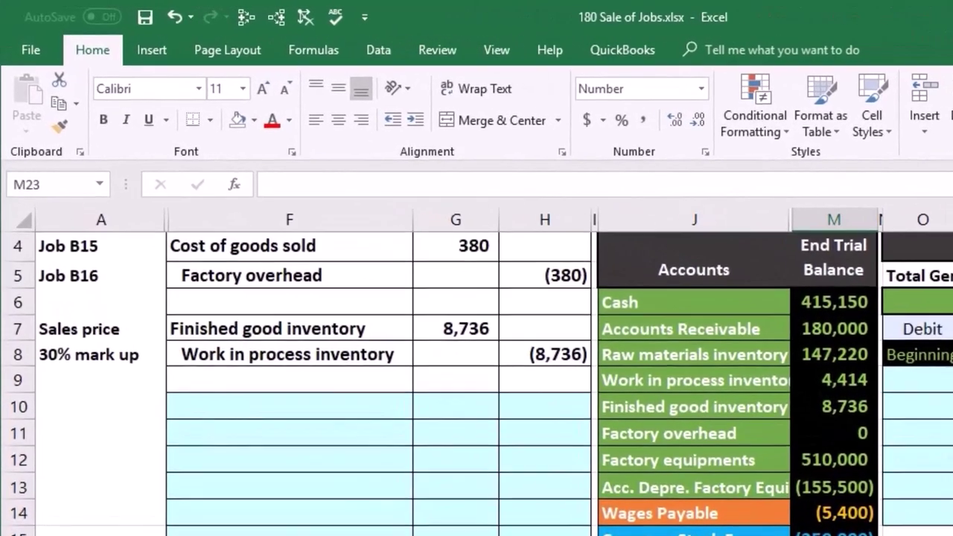
scroll(373, 373, "up", 3)
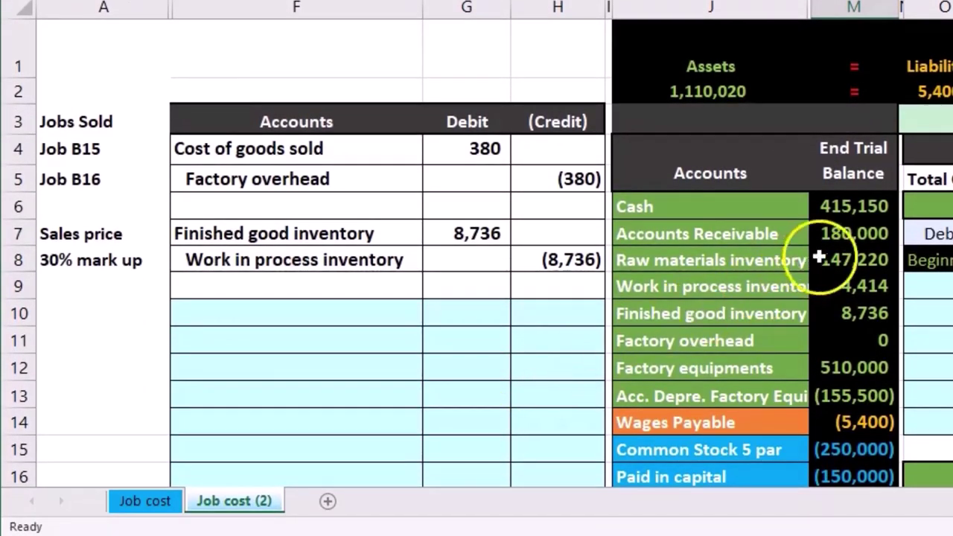
left_click(826, 256)
left_click(862, 284)
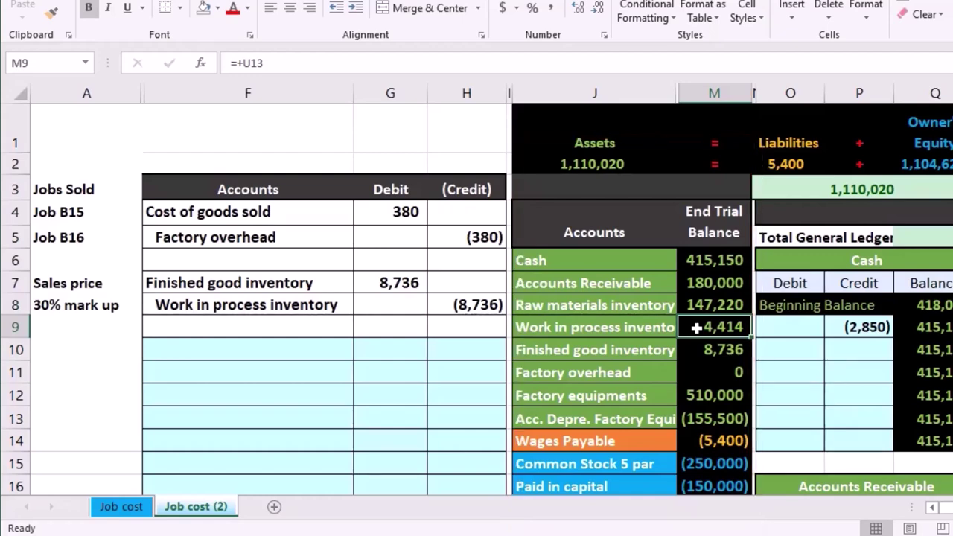
left_click(696, 348)
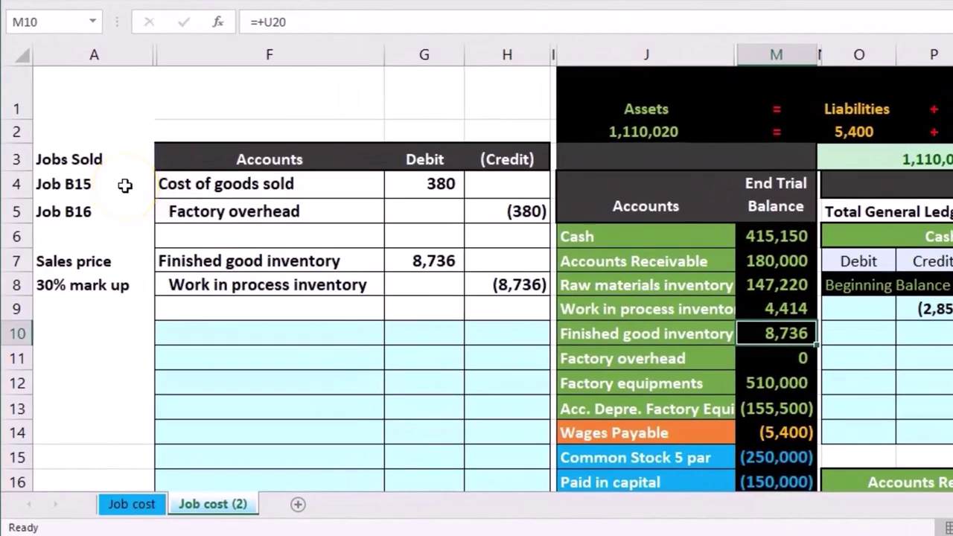
left_click_drag(125, 185, 125, 211)
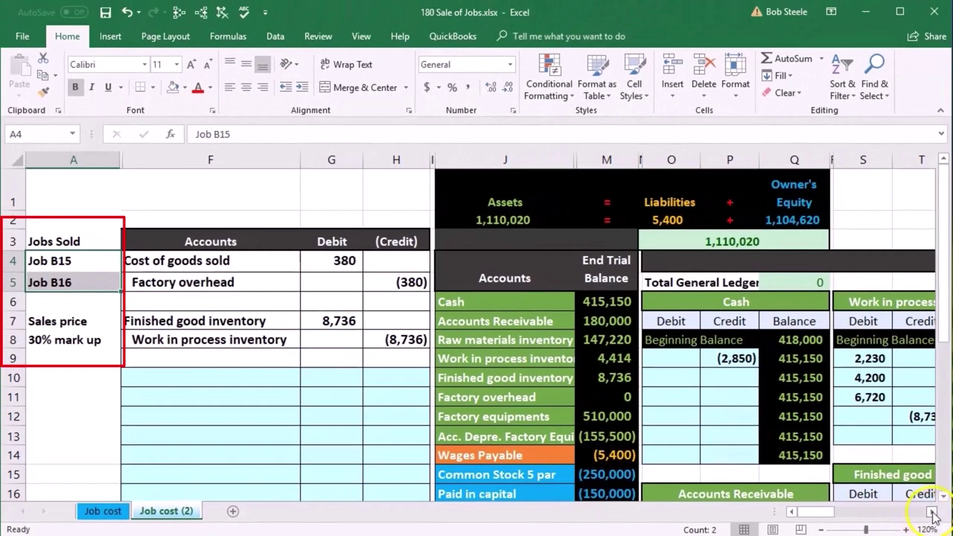
Scroll right to the Job Cost Record and down to the 8,736 closed and 4,414 open job totals.
left_click(932, 514)
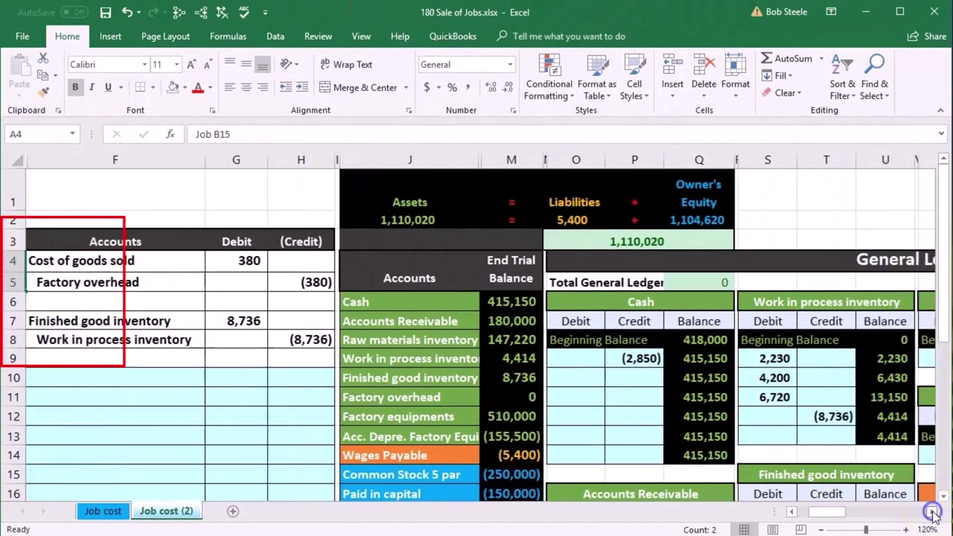
left_click(932, 514)
left_click(932, 514)
left_click(933, 514)
left_click(932, 514)
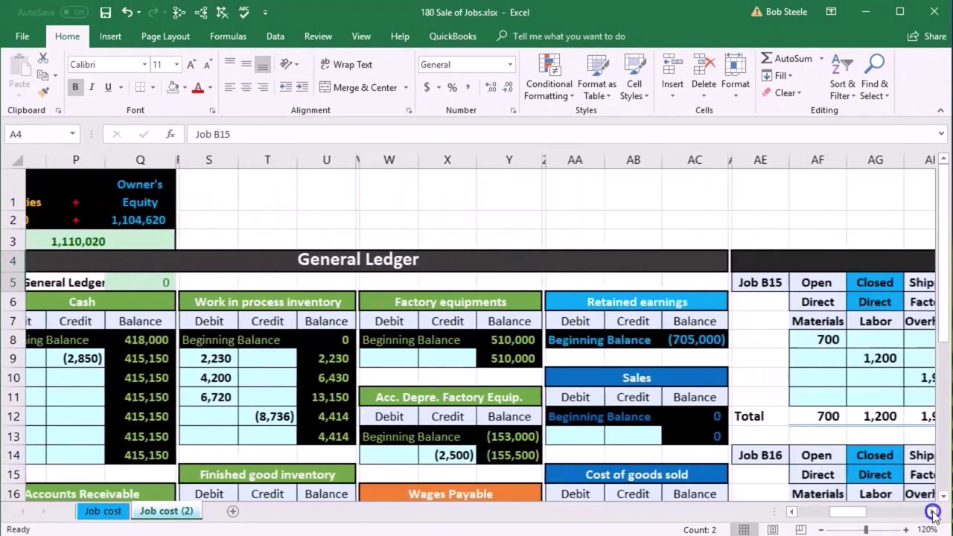
left_click(932, 514)
left_click(932, 514)
left_click(932, 514)
left_click(932, 514)
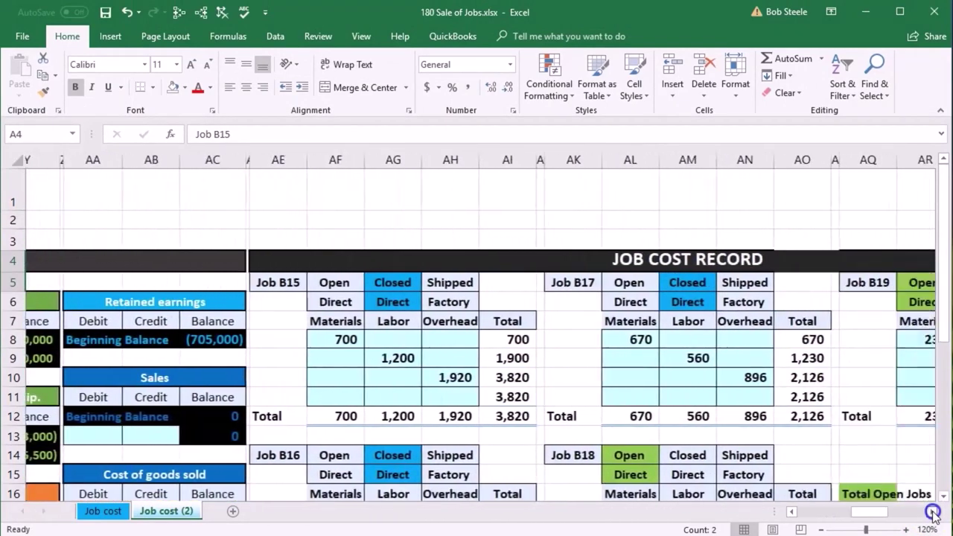
left_click(933, 514)
left_click(933, 514)
left_click(932, 514)
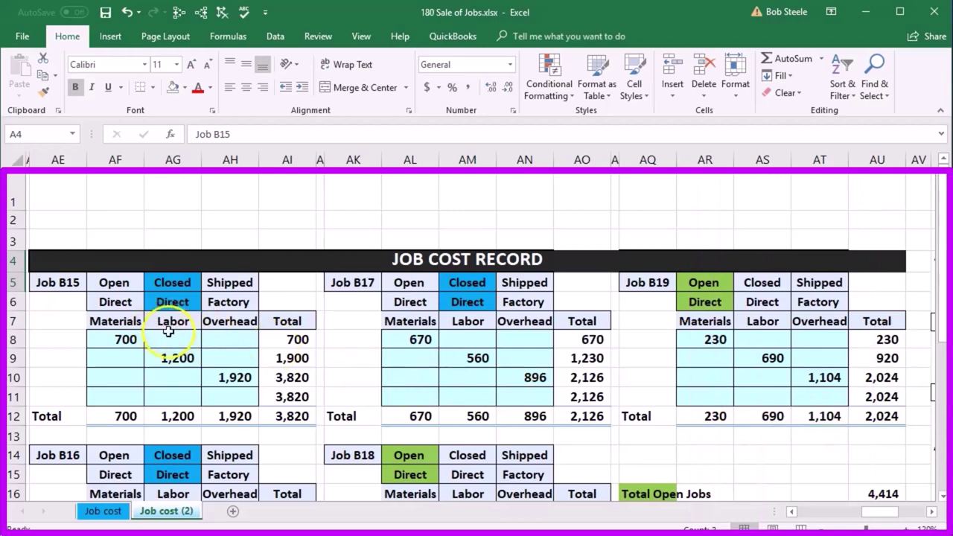
scroll(204, 361, "down", 1)
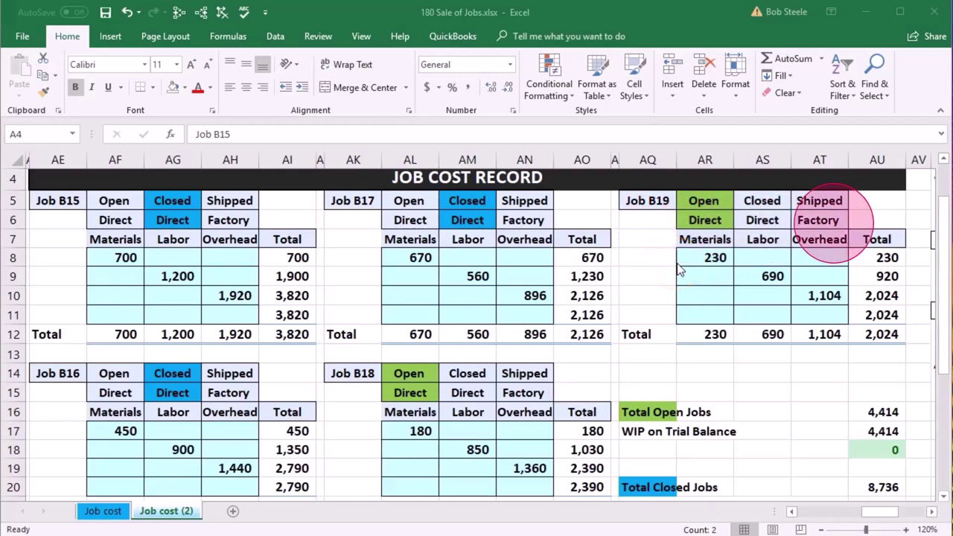
scroll(843, 449, "down", 1)
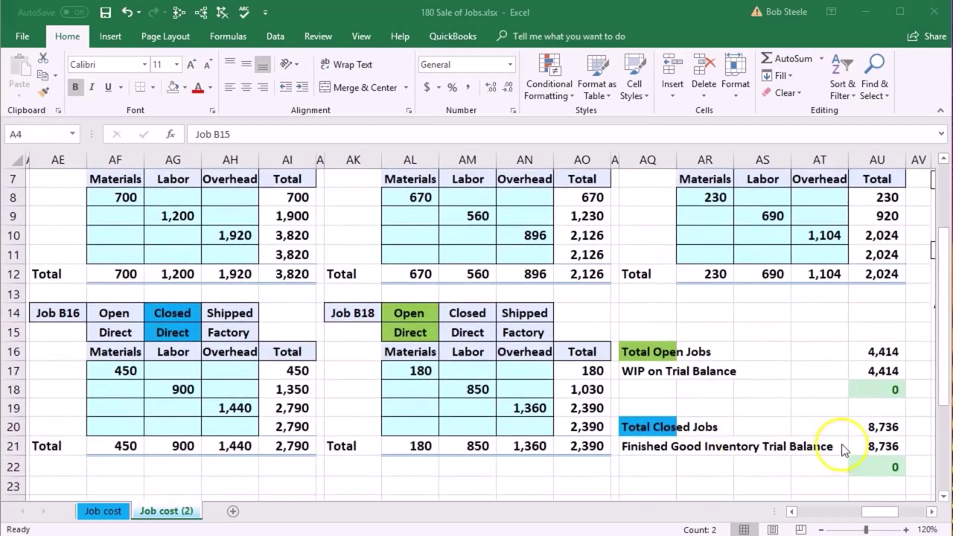
Trace the precedents of Total Closed Jobs back to the individual job totals.
left_click(876, 428)
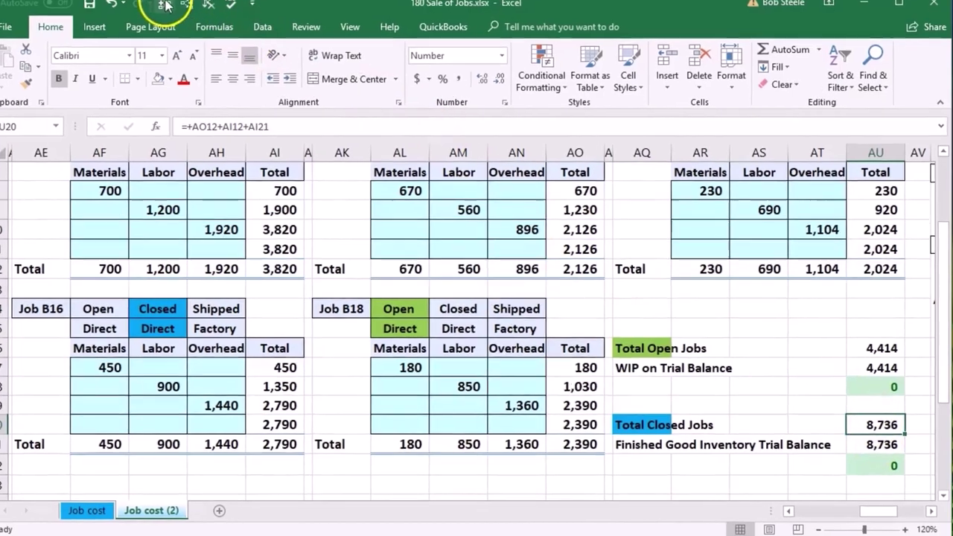
left_click(201, 12)
scroll(367, 254, "up", 3)
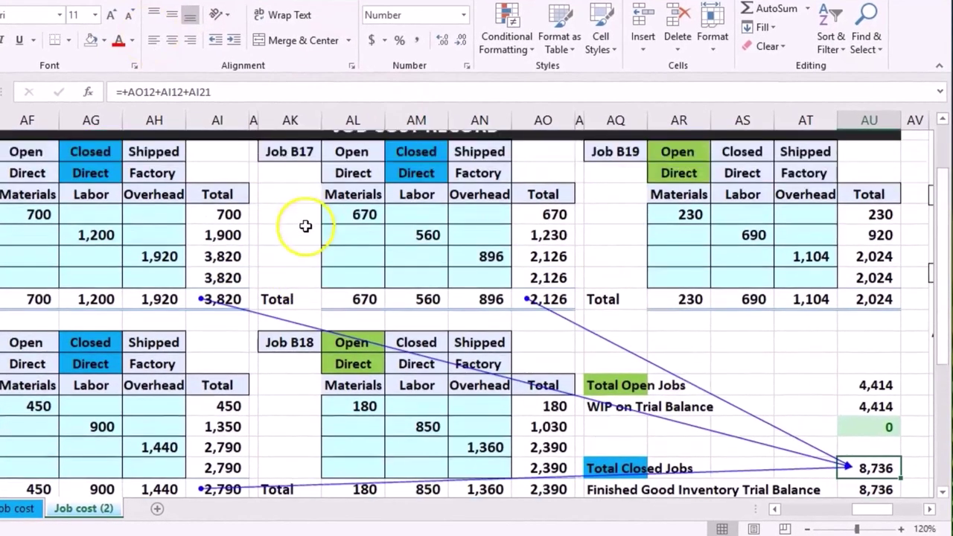
scroll(784, 423, "down", 1)
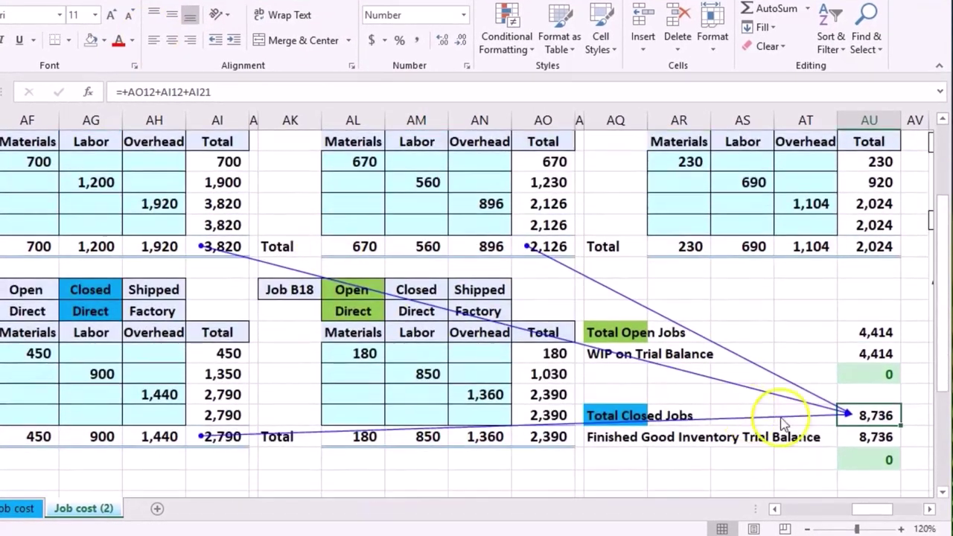
Trace the 8,736 finished goods trial balance figure to its Finished good inventory ledger balance.
left_click(883, 437)
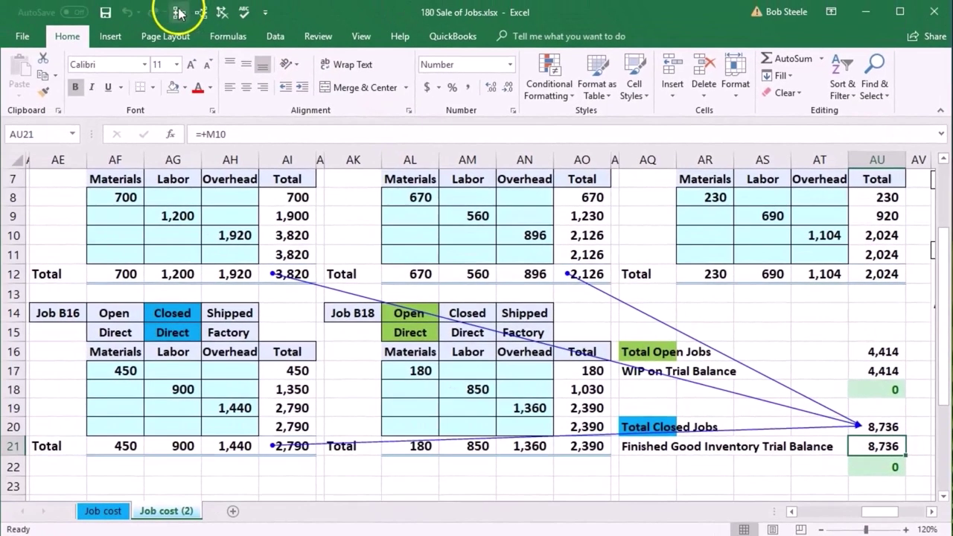
left_click(179, 12)
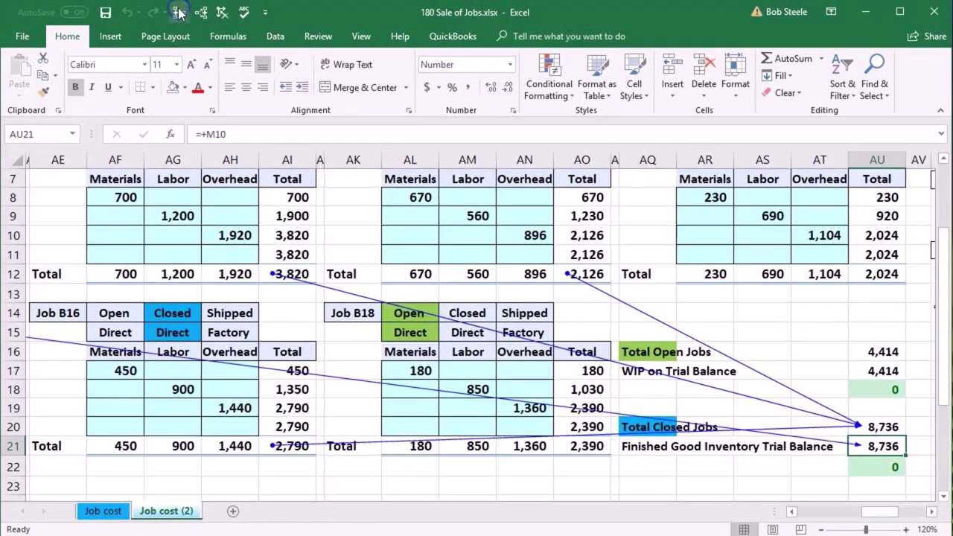
left_click_drag(873, 514, 822, 512)
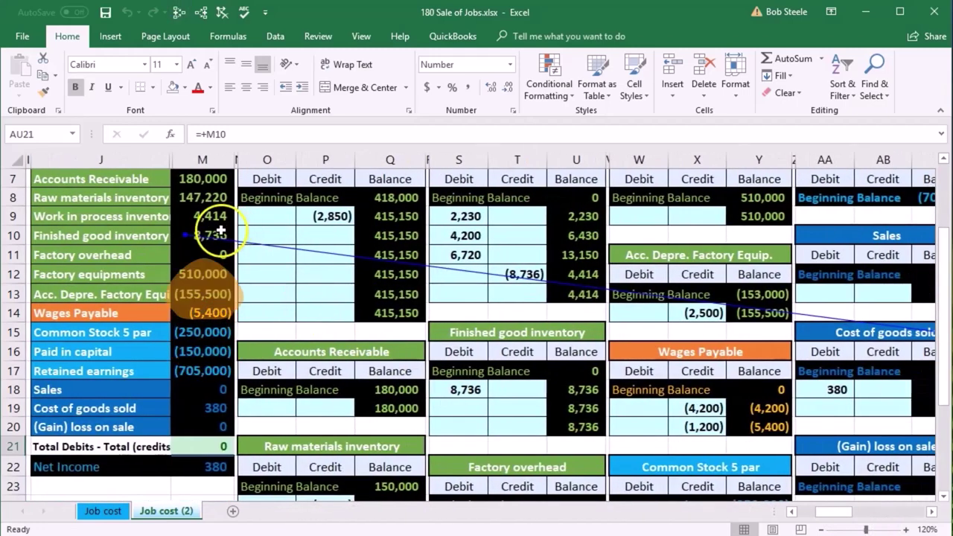
left_click(221, 232)
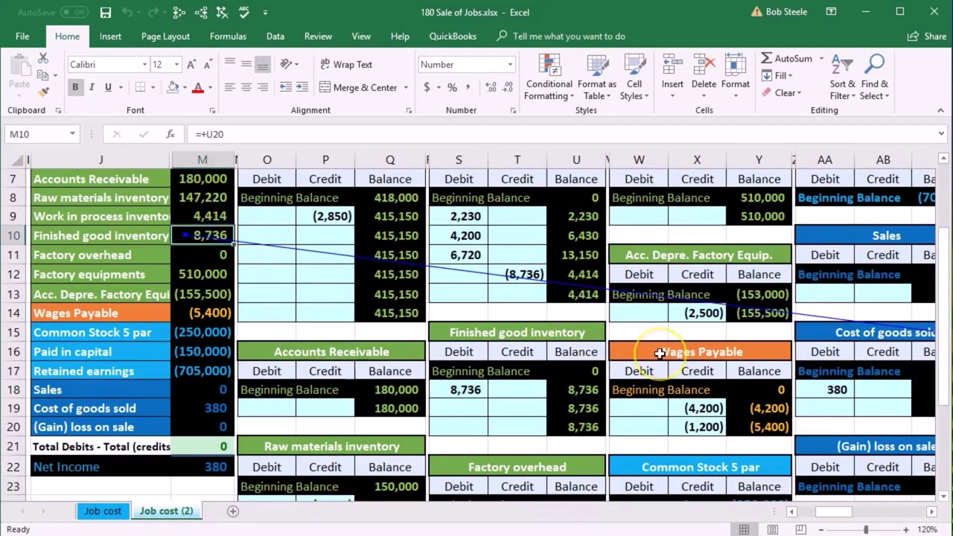
left_click(586, 423)
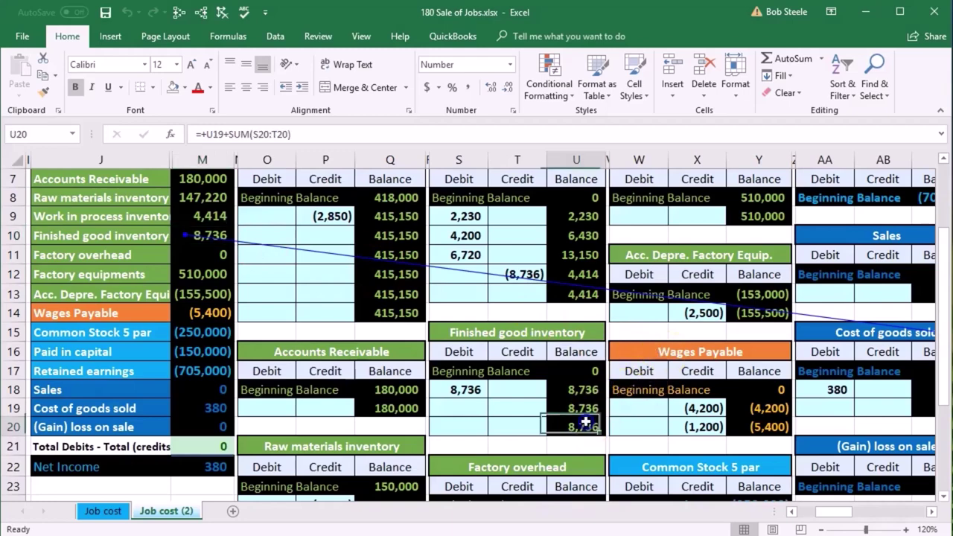
left_click_drag(832, 513, 885, 519)
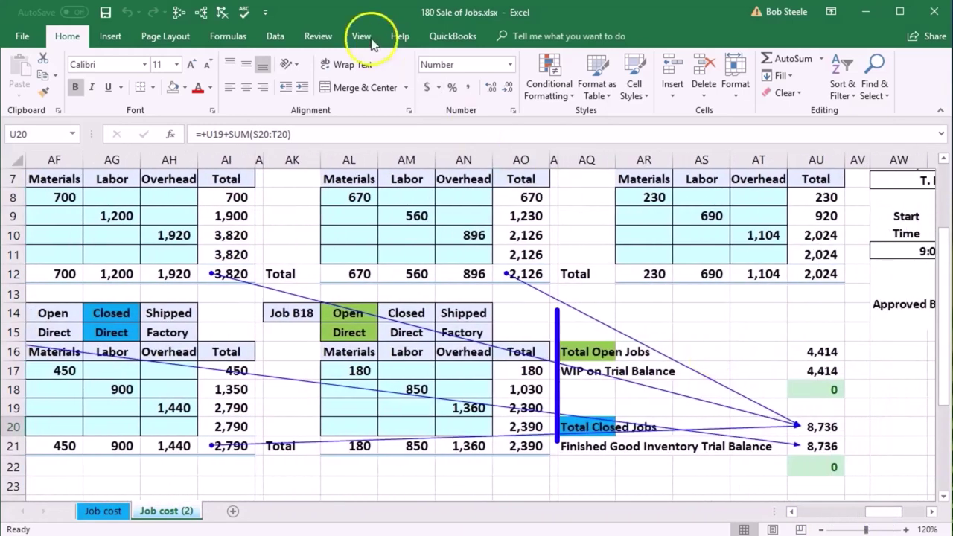
Replace the old arrows with traces linking the 4,414 WIP trial balance to its ledger balance and Total Open Jobs.
left_click(223, 11)
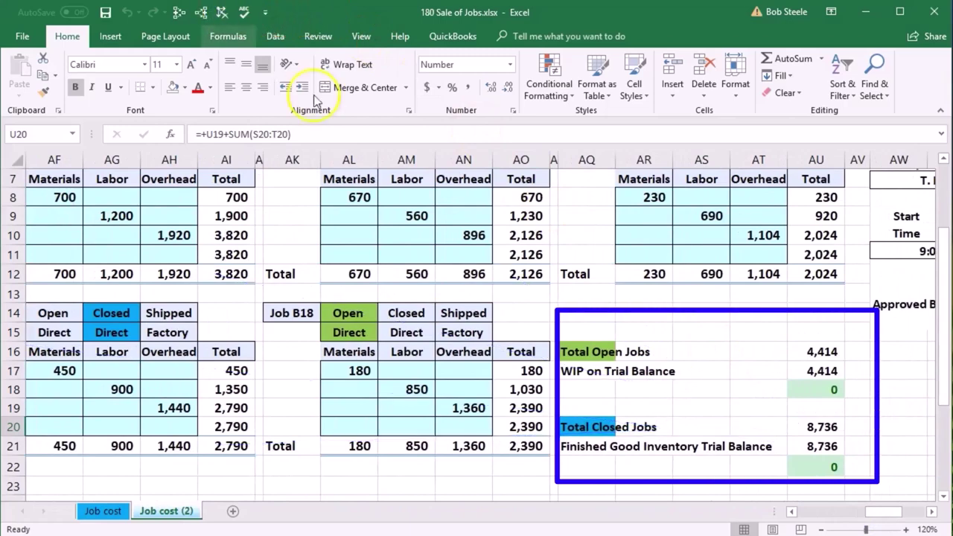
left_click(809, 353)
scroll(801, 353, "up", 1)
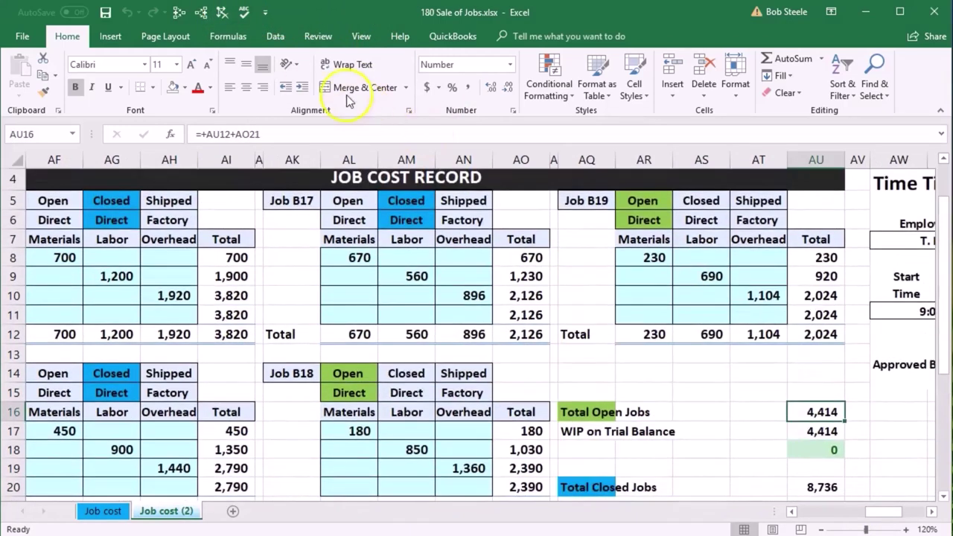
left_click(816, 432)
left_click(177, 13)
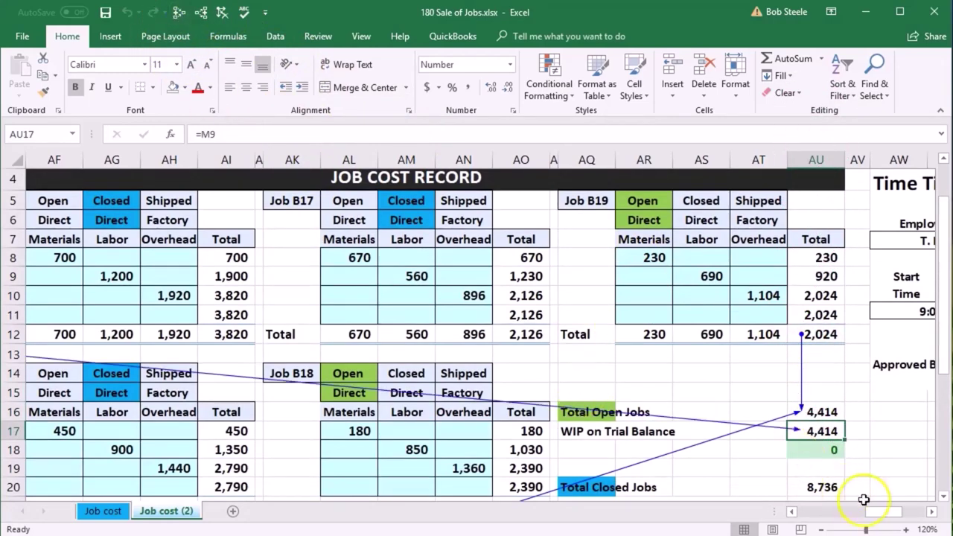
left_click_drag(881, 517, 819, 516)
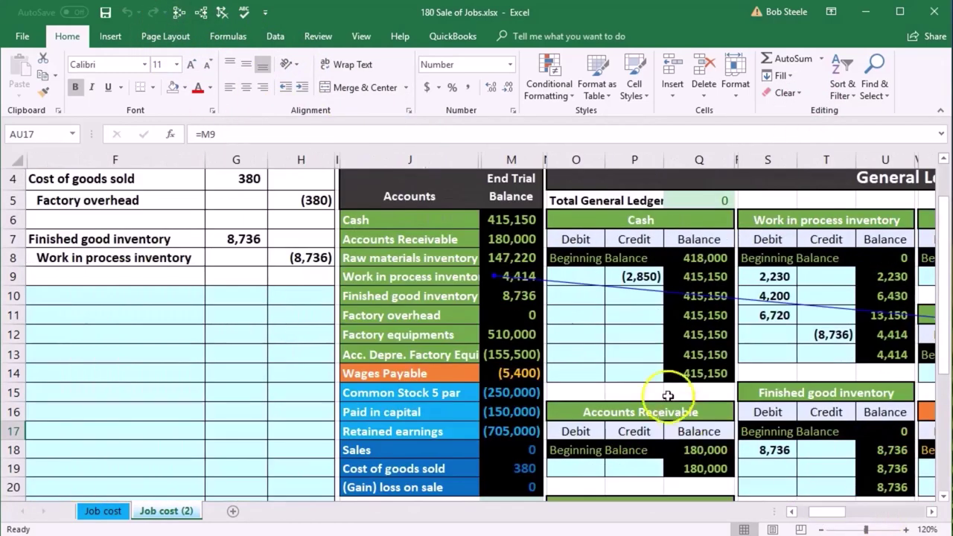
left_click(533, 276)
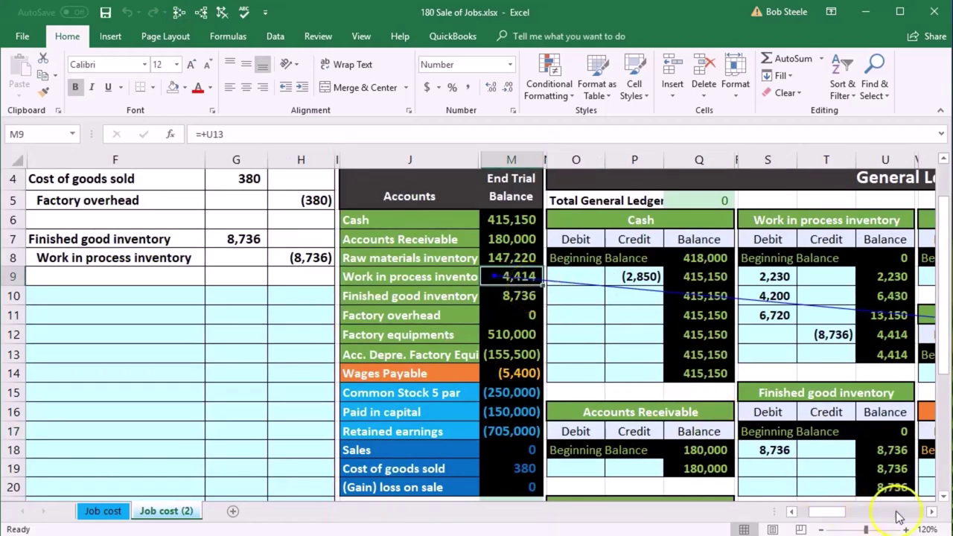
left_click(931, 512)
left_click(709, 355)
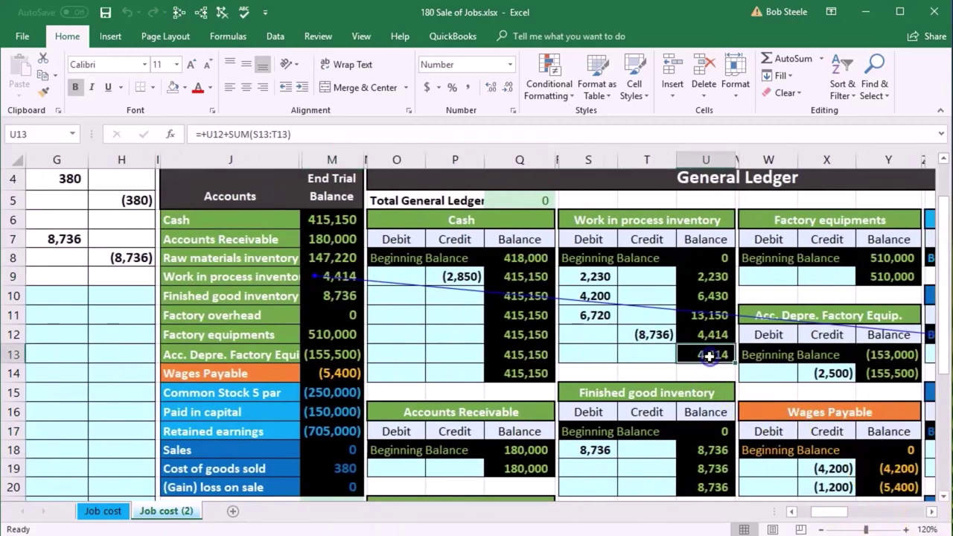
left_click_drag(932, 512, 933, 514)
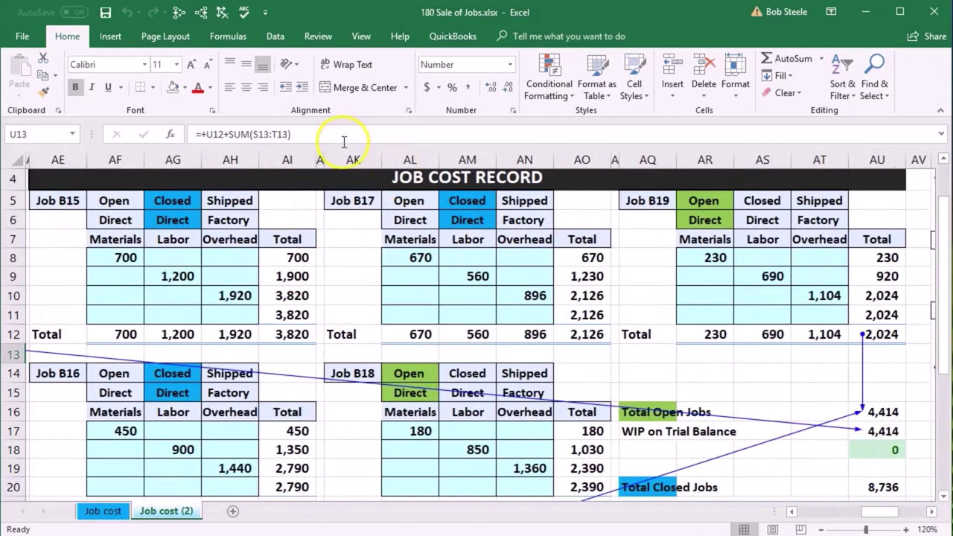
Clear the trace arrows and review the status labels: B19 Open, B17 Closed and Shipped, B15 Shipped.
left_click(221, 13)
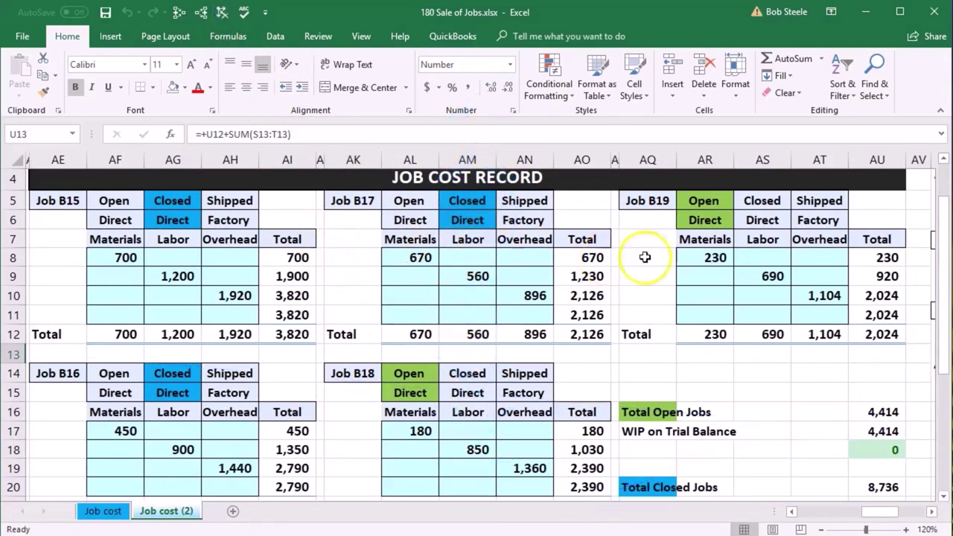
left_click(701, 203)
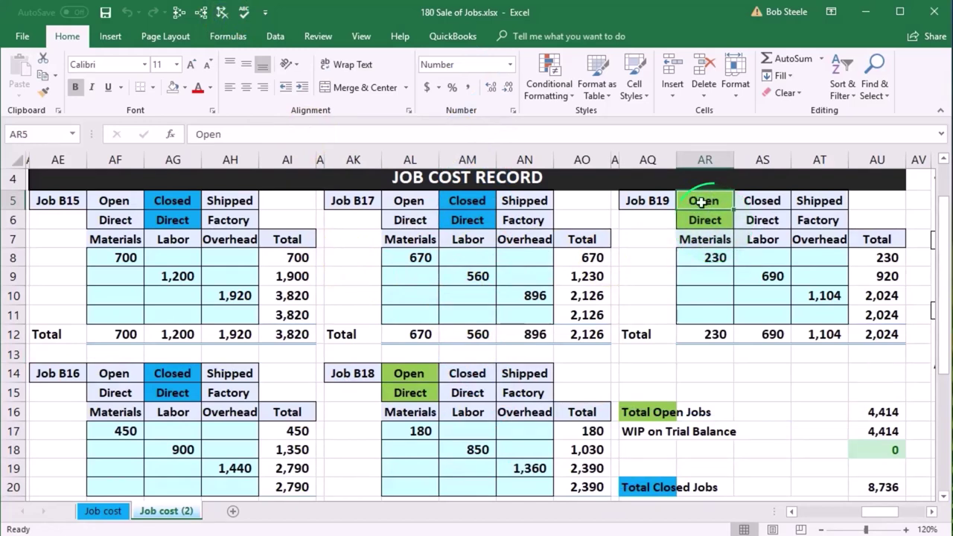
left_click(480, 207)
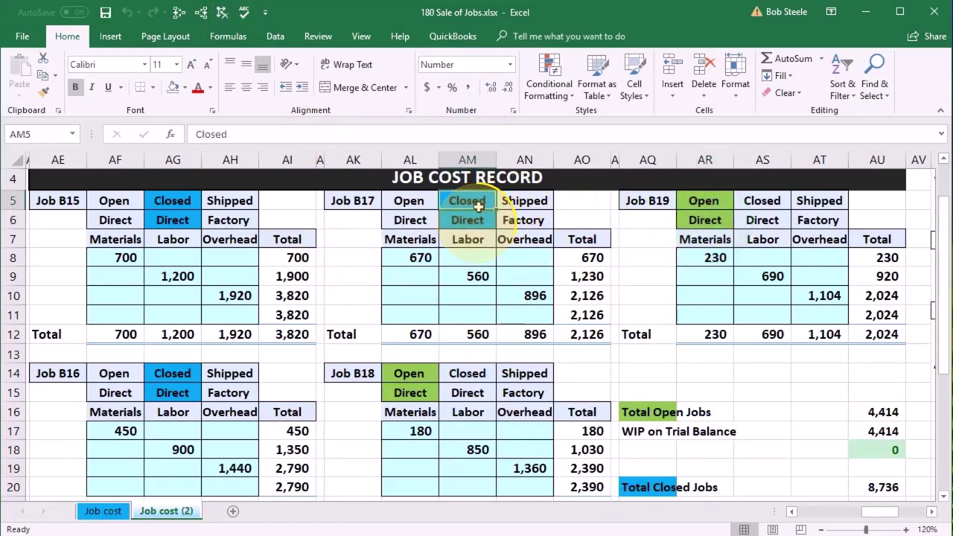
left_click(509, 197)
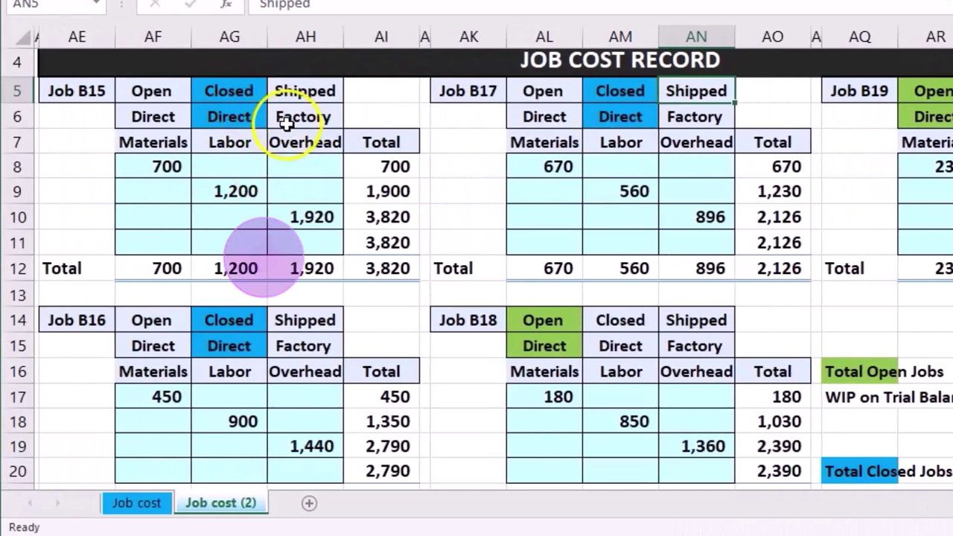
left_click(322, 90)
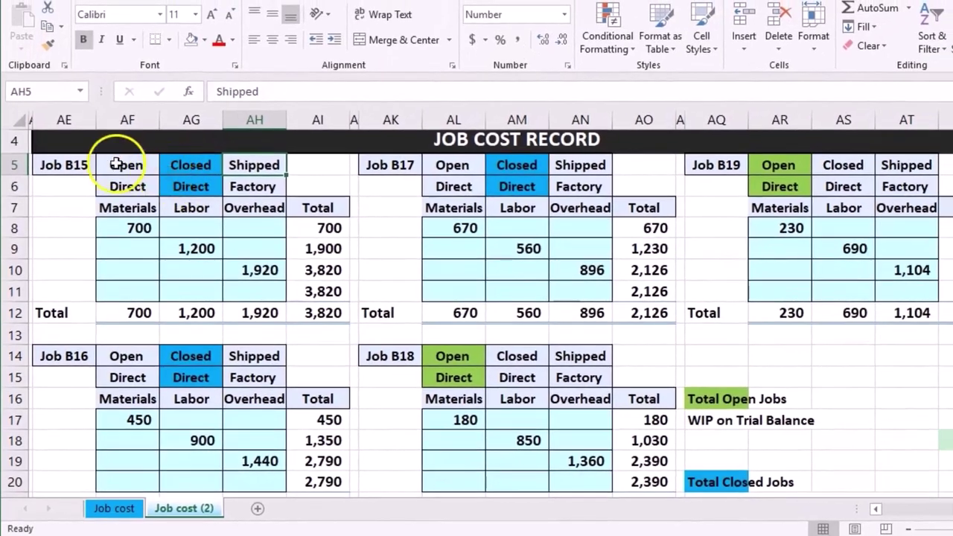
Copy the plain Open-label formatting onto Job B15's Closed and Direct labels.
left_click_drag(117, 165, 115, 186)
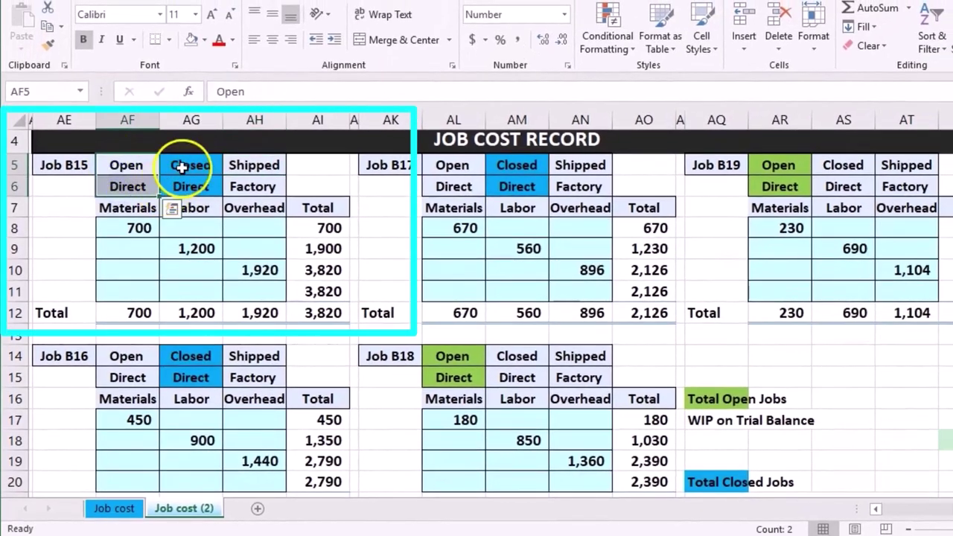
left_click_drag(126, 165, 128, 186)
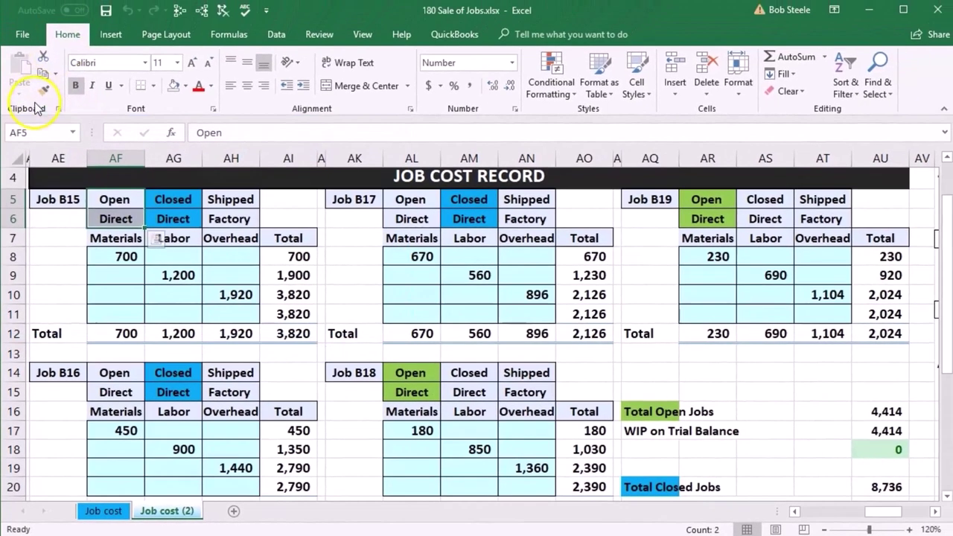
left_click(43, 94)
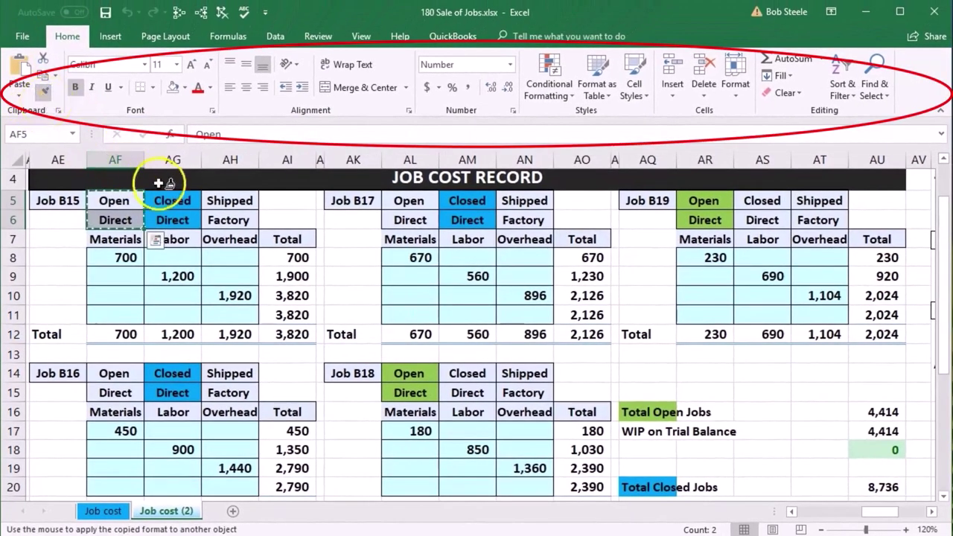
left_click_drag(171, 203, 171, 219)
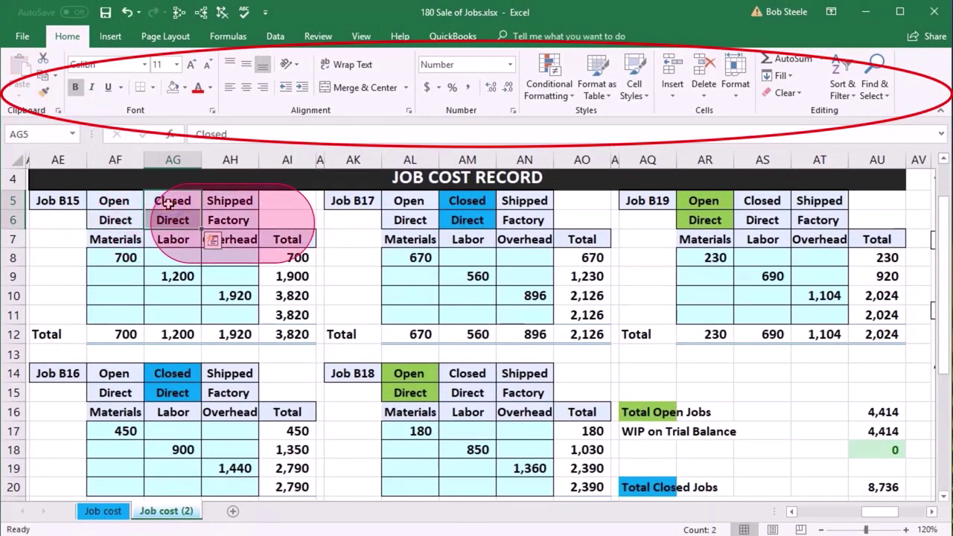
Fill Job B15's Shipped label with yellow.
left_click(222, 203)
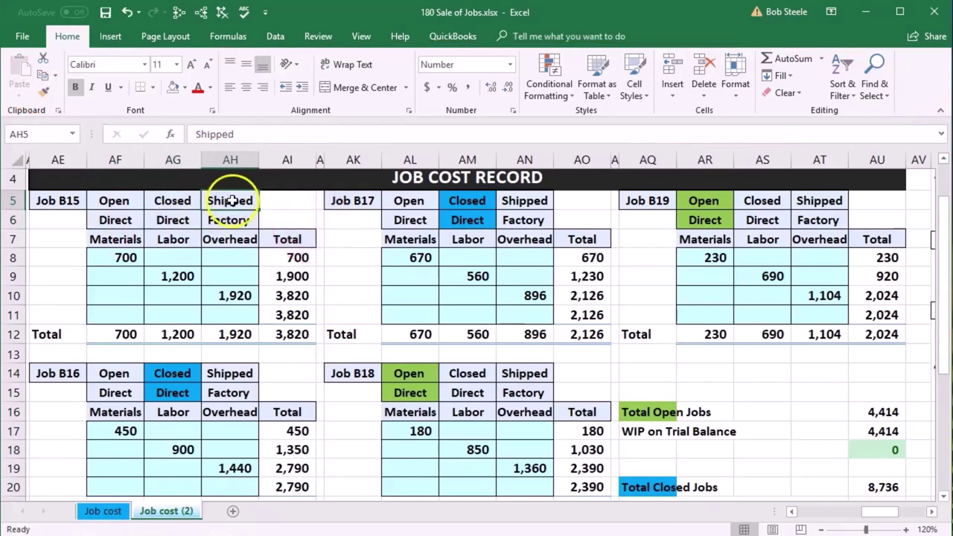
left_click(232, 201)
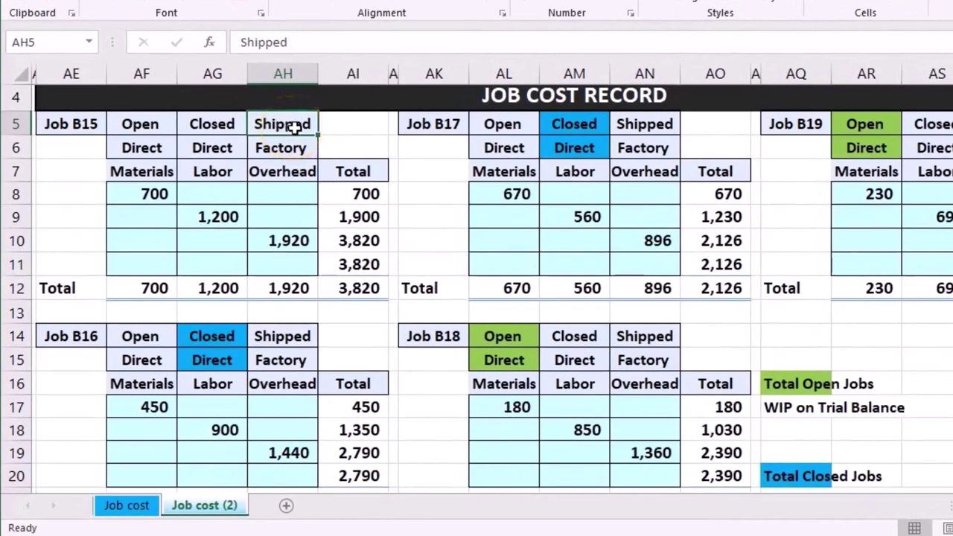
right_click(295, 128)
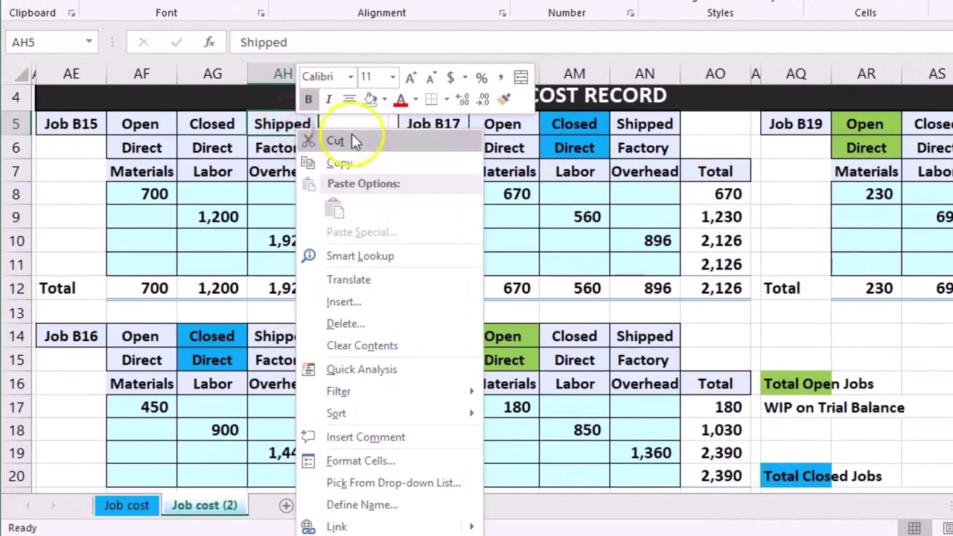
left_click(384, 102)
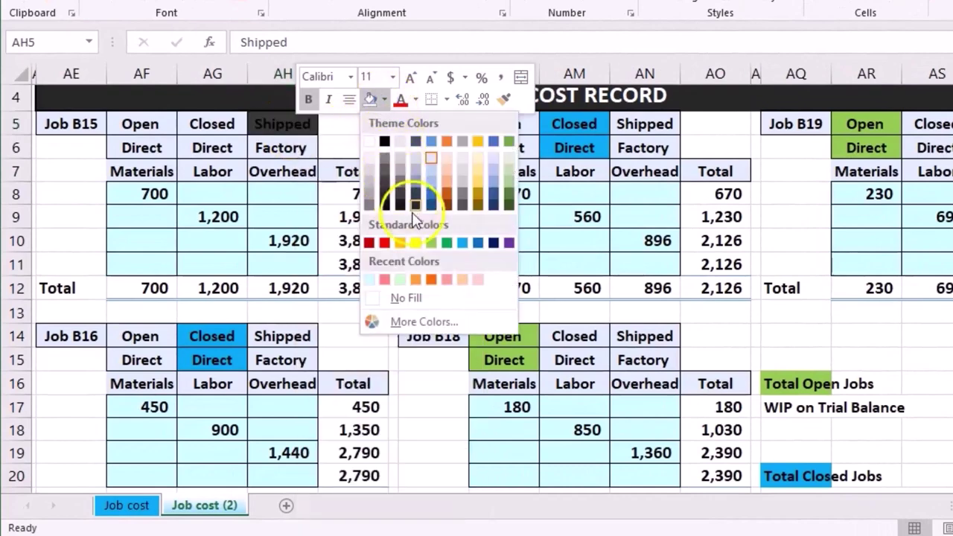
left_click(416, 240)
left_click(309, 147)
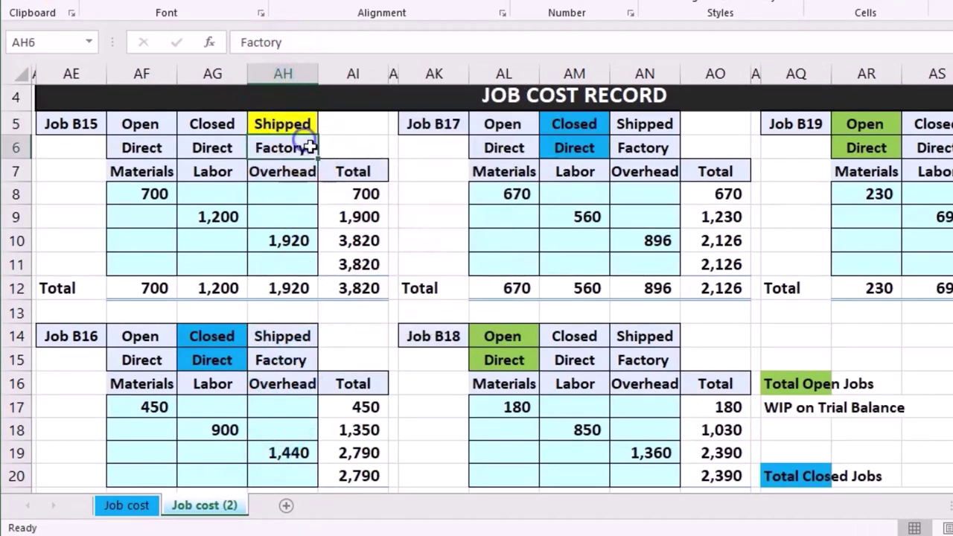
left_click(300, 126)
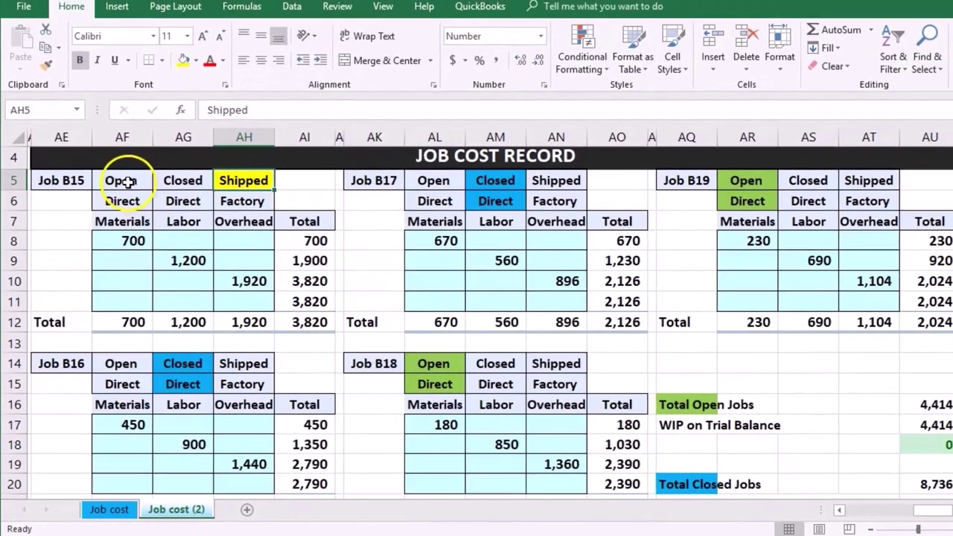
Format-paint Job B15's status header cells onto Job B16's status headers.
left_click_drag(128, 182, 234, 199)
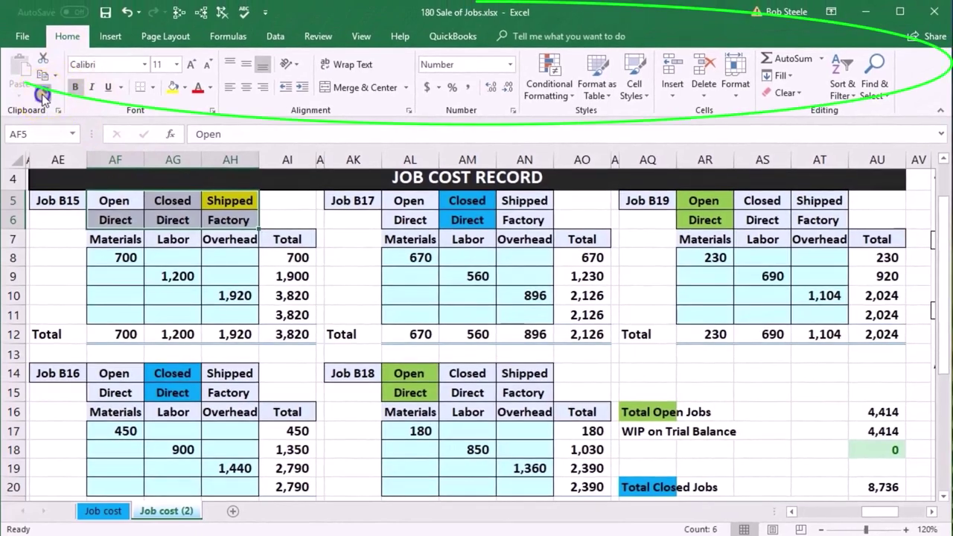
left_click(42, 95)
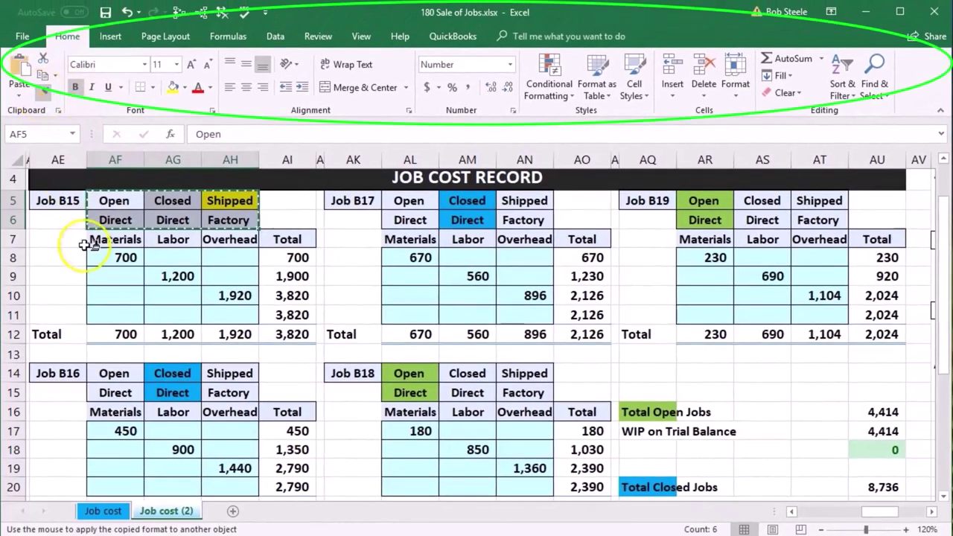
left_click(118, 373)
left_click(122, 389)
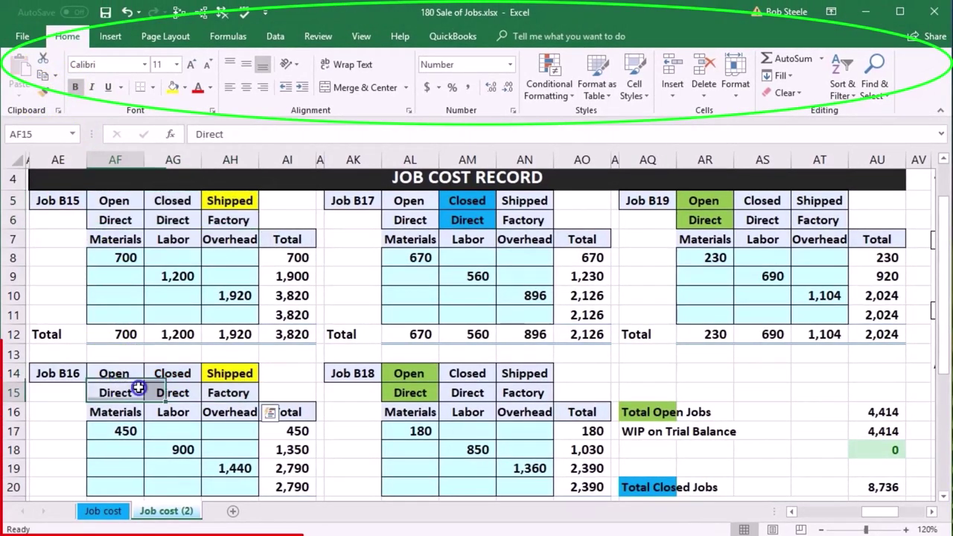
left_click(240, 377)
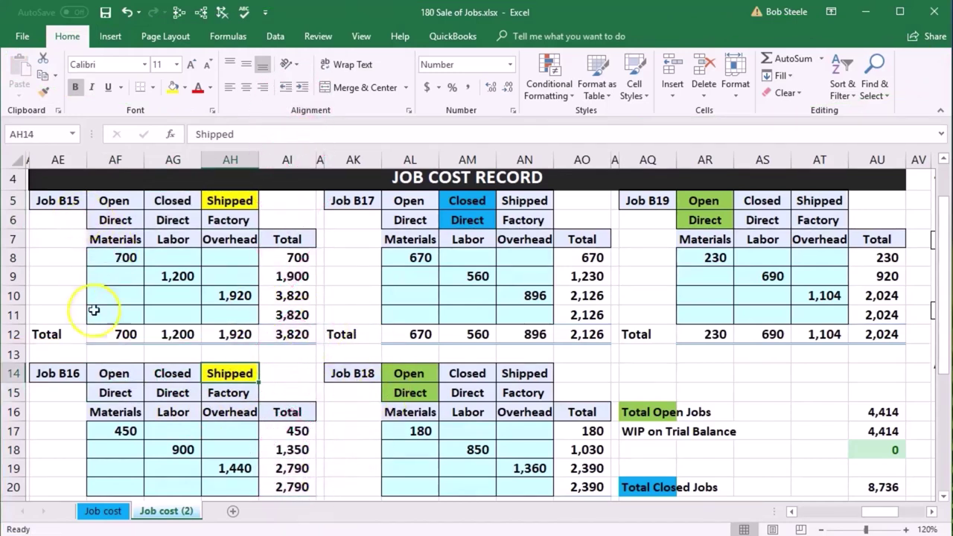
Sum Job B15's 3,820 and Job B16's 2,790 totals to 6,610, then return to the journal entry columns.
scroll(304, 350, "down", 1)
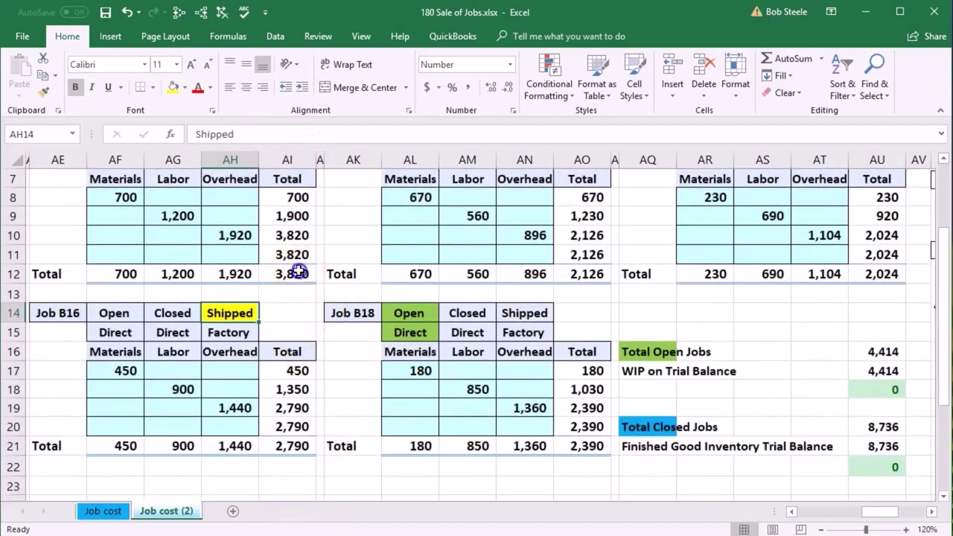
left_click(298, 274)
left_click(296, 444)
left_click(290, 275)
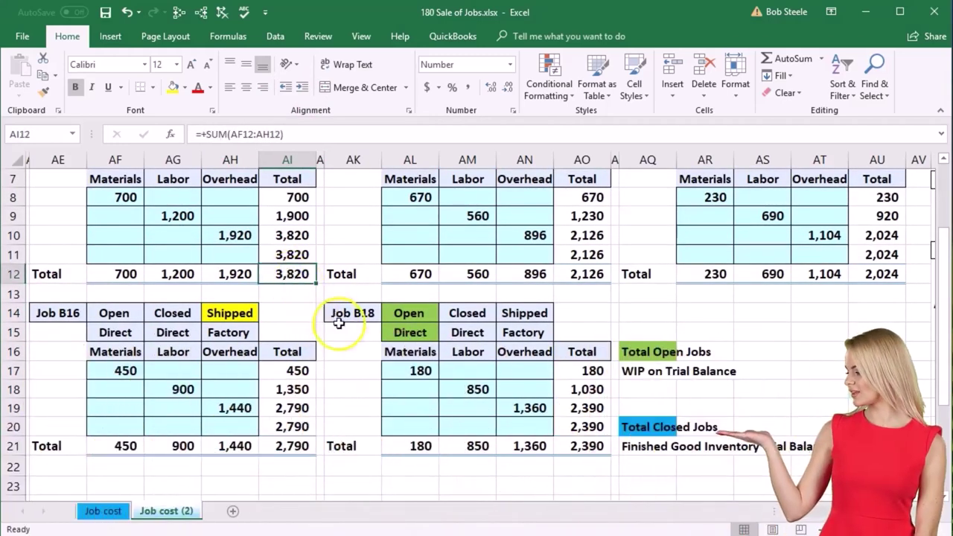
left_click(305, 445, "ctrl")
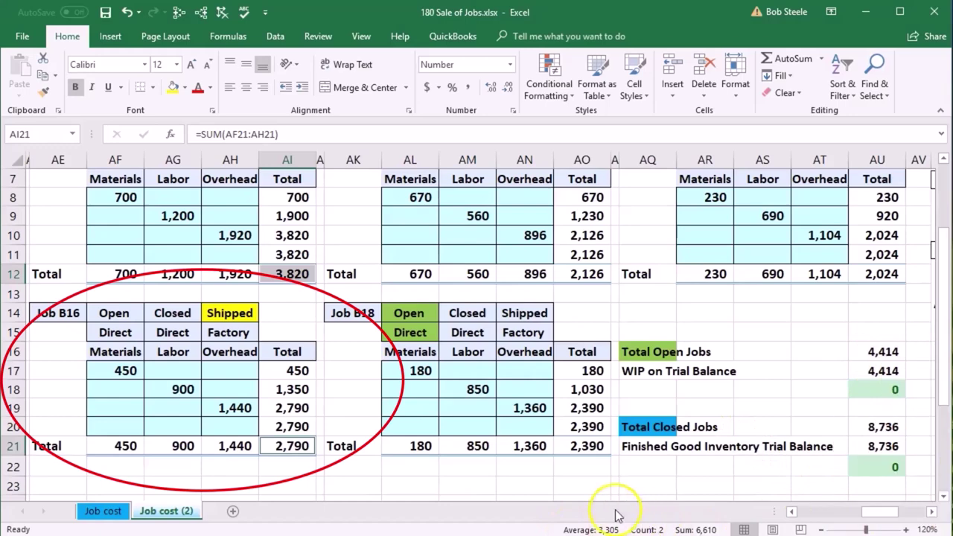
scroll(588, 508, "up", 1)
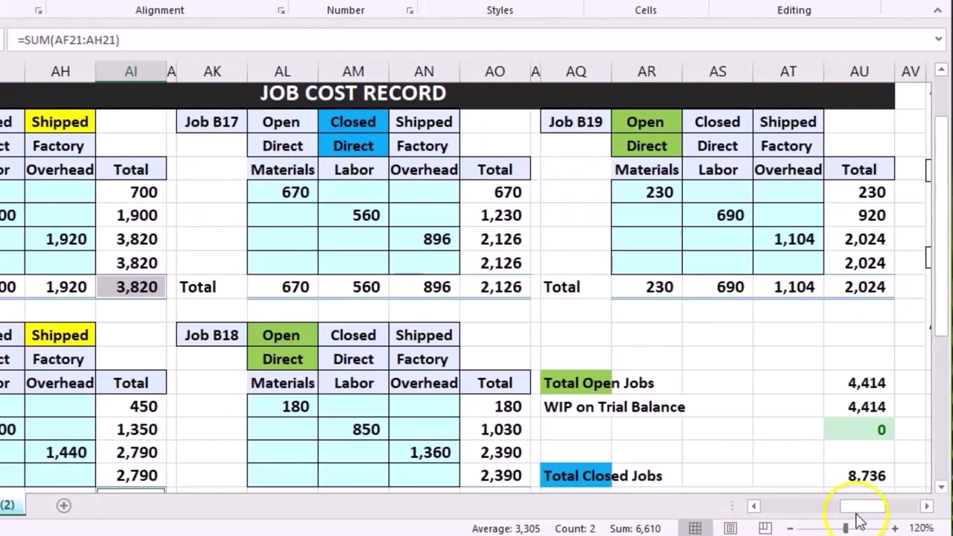
left_click_drag(860, 514, 764, 513)
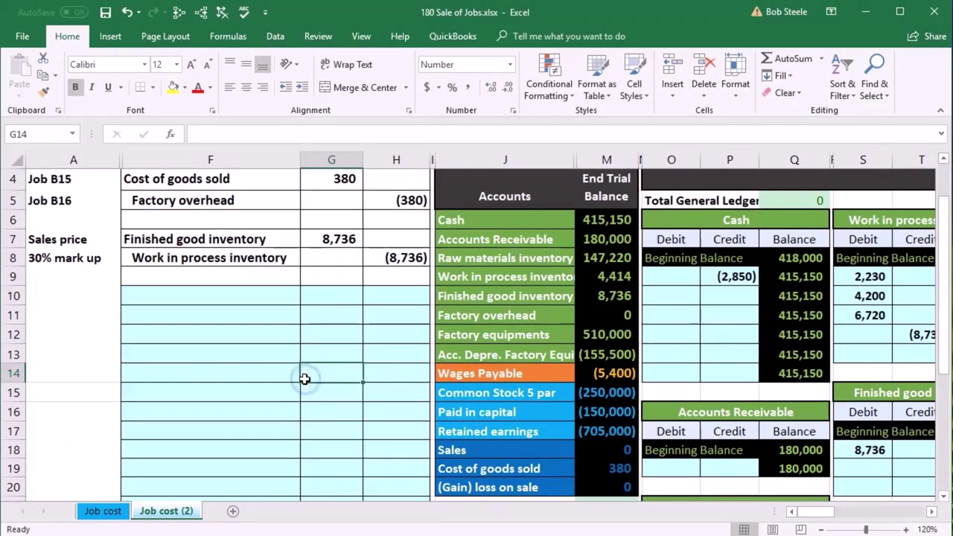
Paste Accounts Receivable as a value into F10 to start the new sale entry.
left_click(185, 333)
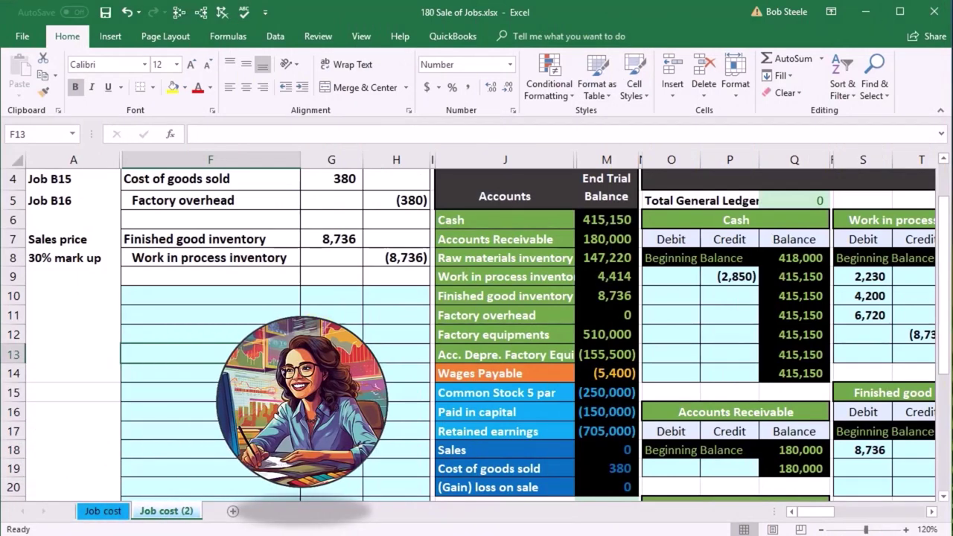
left_click(483, 237)
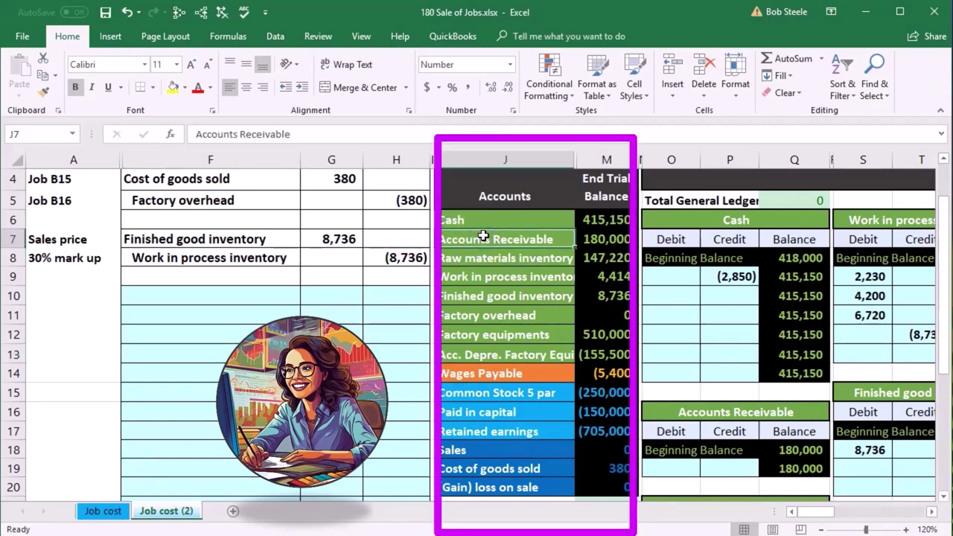
left_click(611, 238)
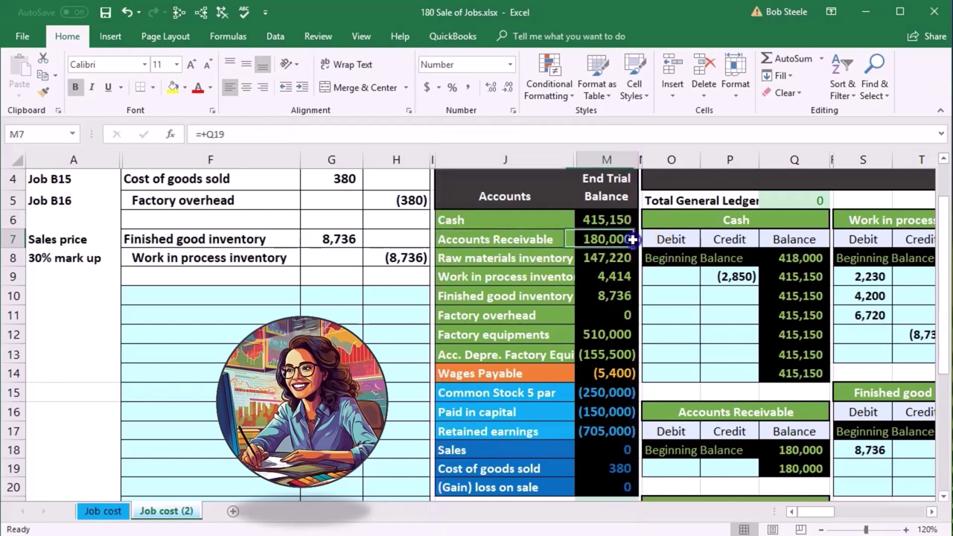
left_click(537, 237)
right_click(537, 237)
left_click(557, 262)
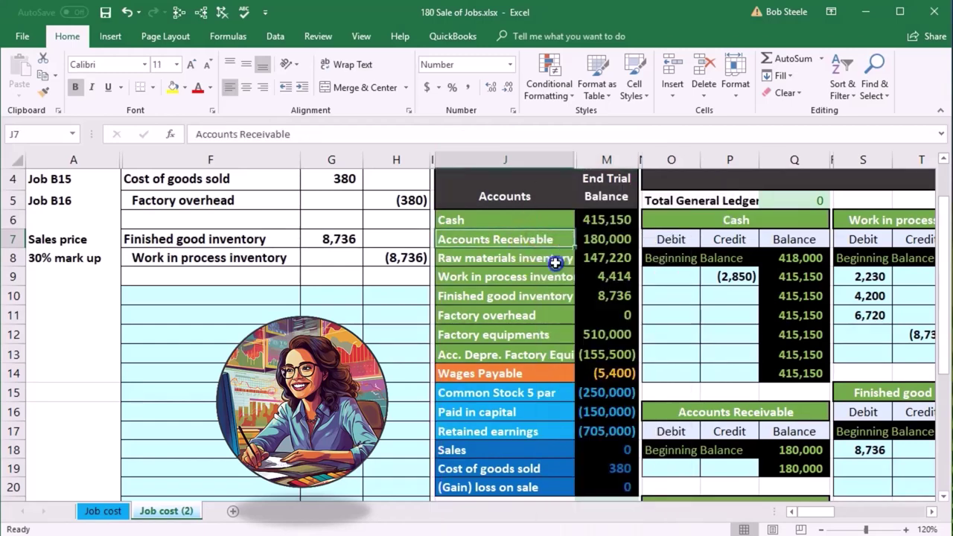
left_click(256, 297)
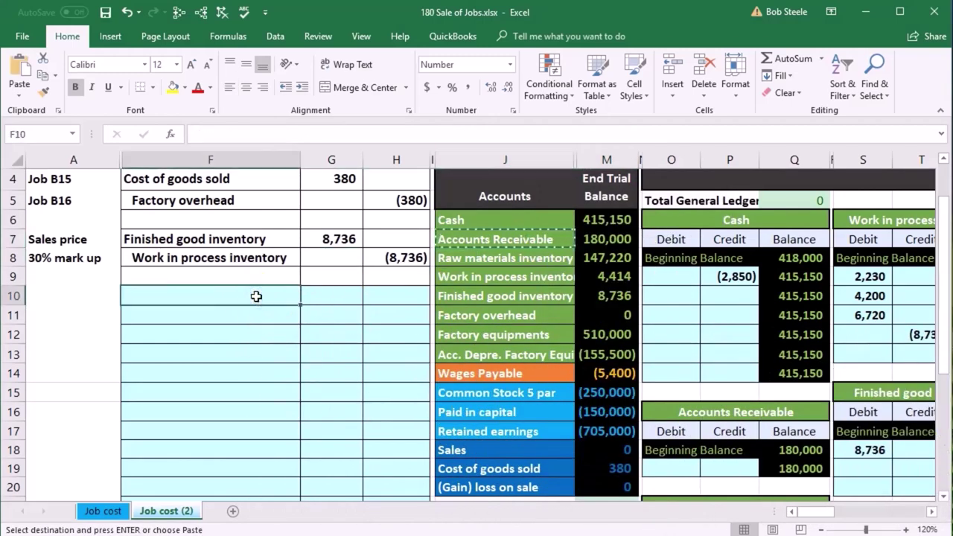
right_click(256, 297)
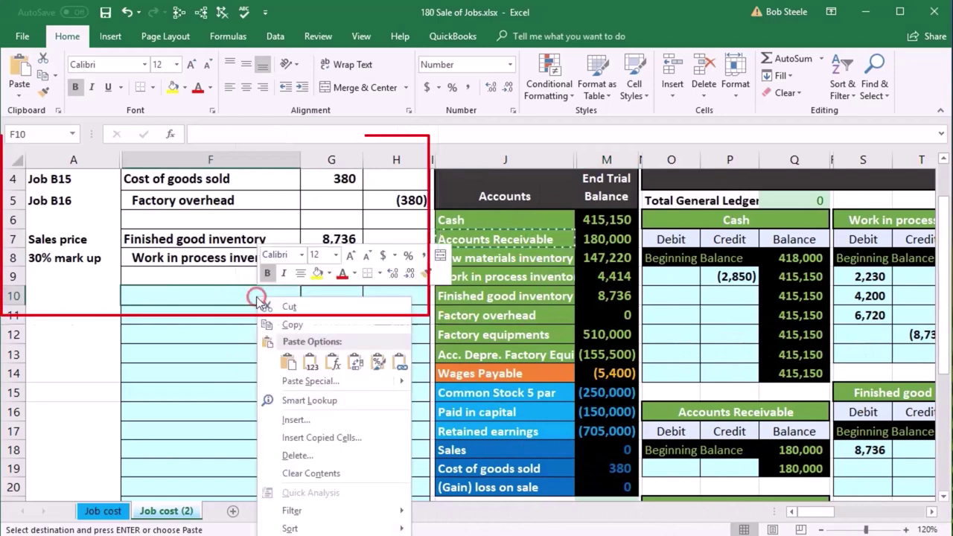
left_click(311, 362)
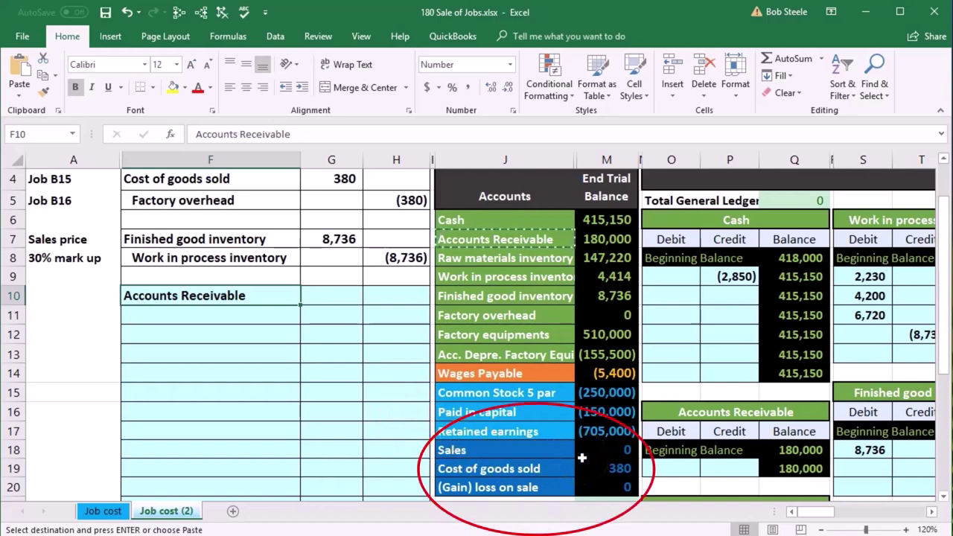
left_click(557, 448)
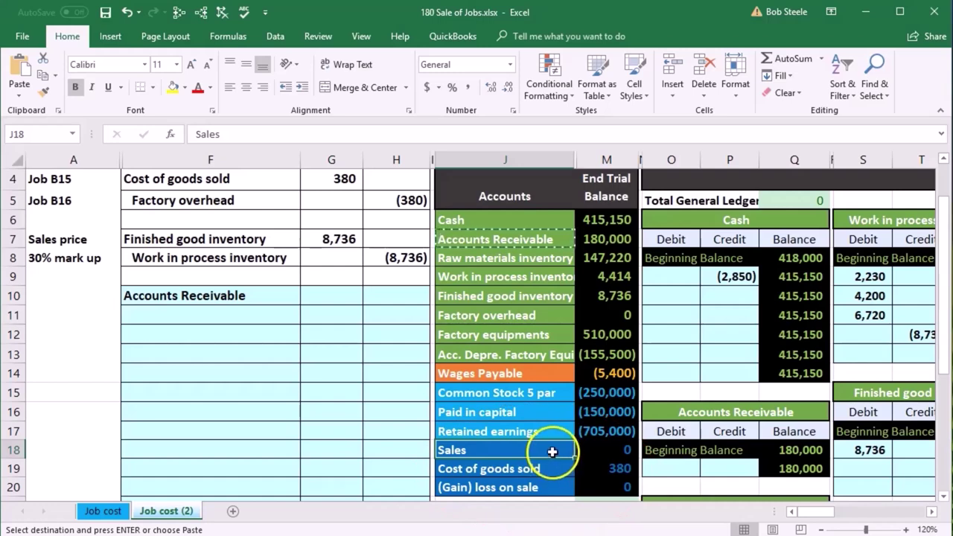
Paste Sales into F11 as the indented credit line under Accounts Receivable.
right_click(553, 452)
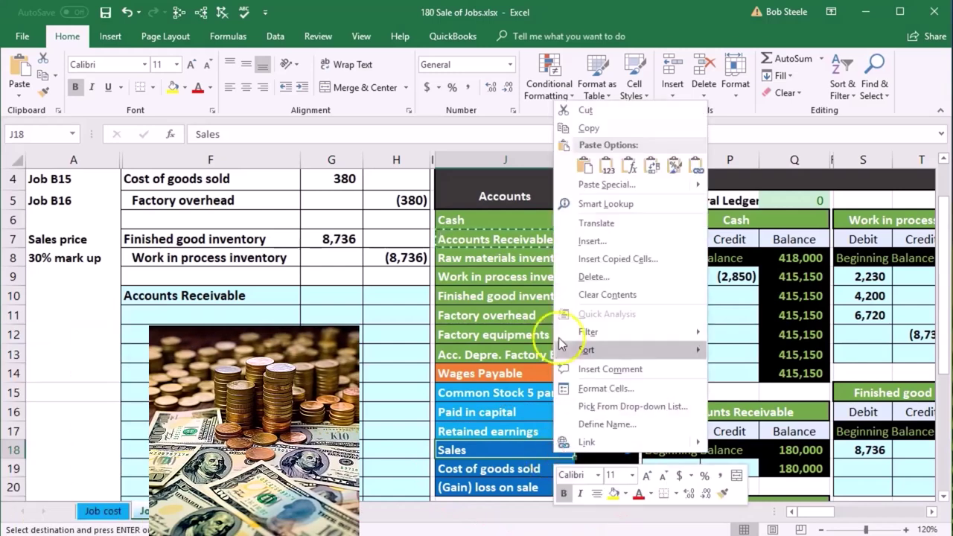
left_click(593, 129)
left_click(220, 315)
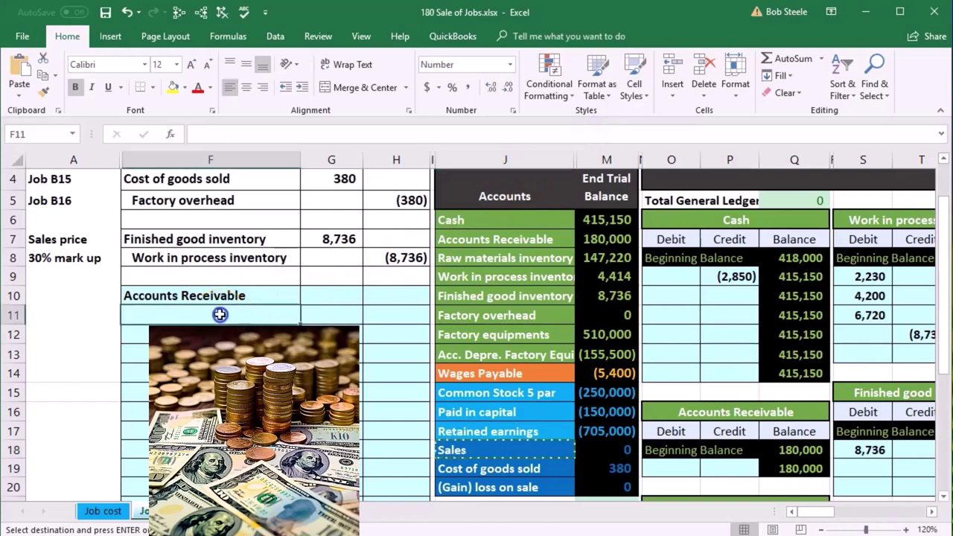
right_click(220, 315)
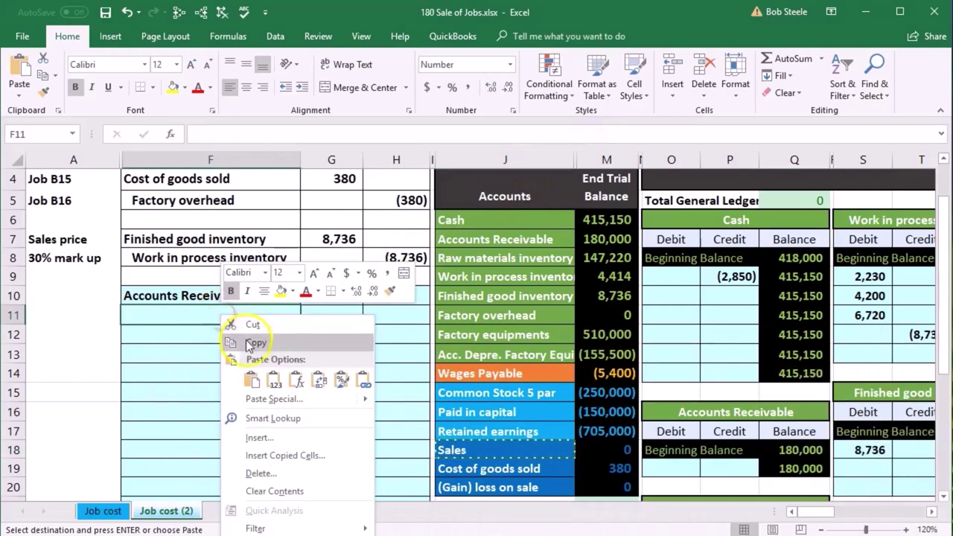
left_click(270, 374)
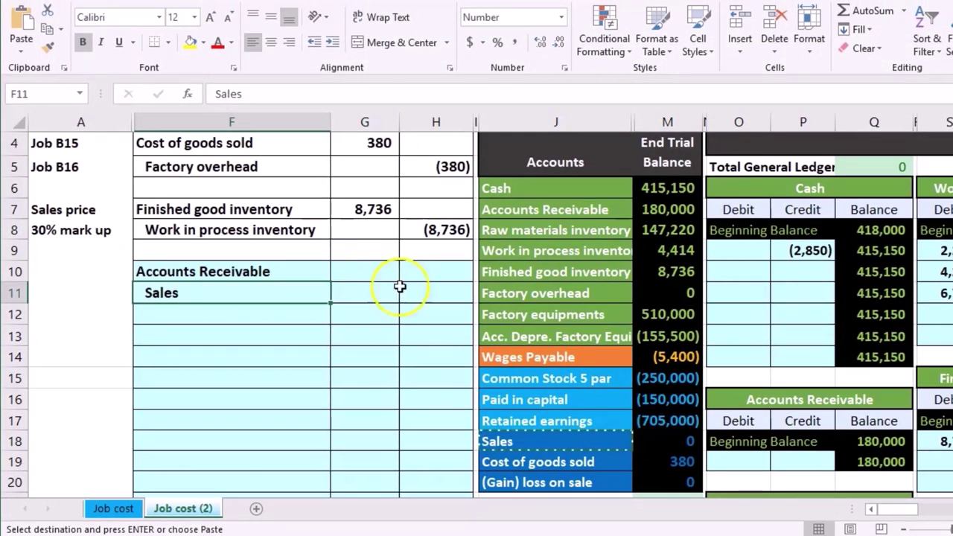
left_click(515, 274)
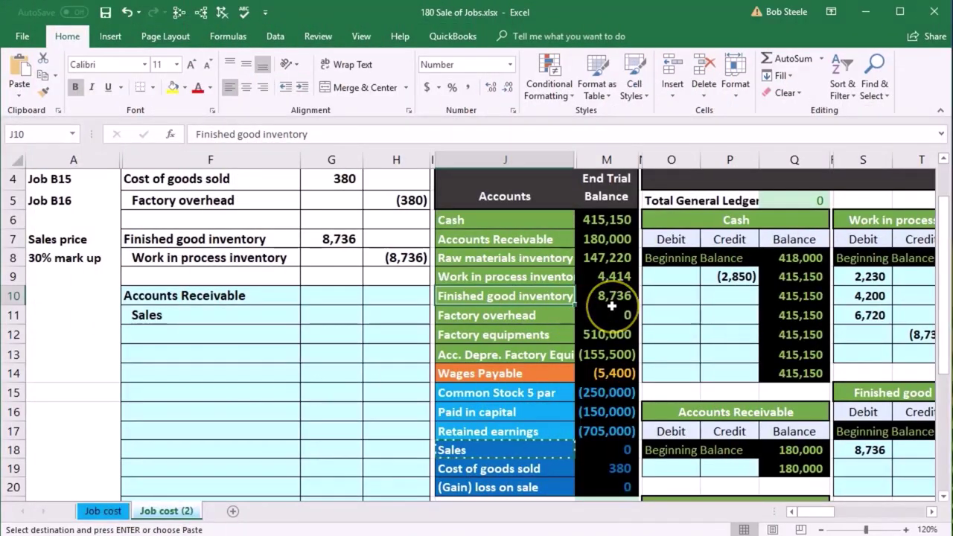
Copy Finished good inventory from J10 and paste it into F14 as the inventory credit line.
right_click(538, 297)
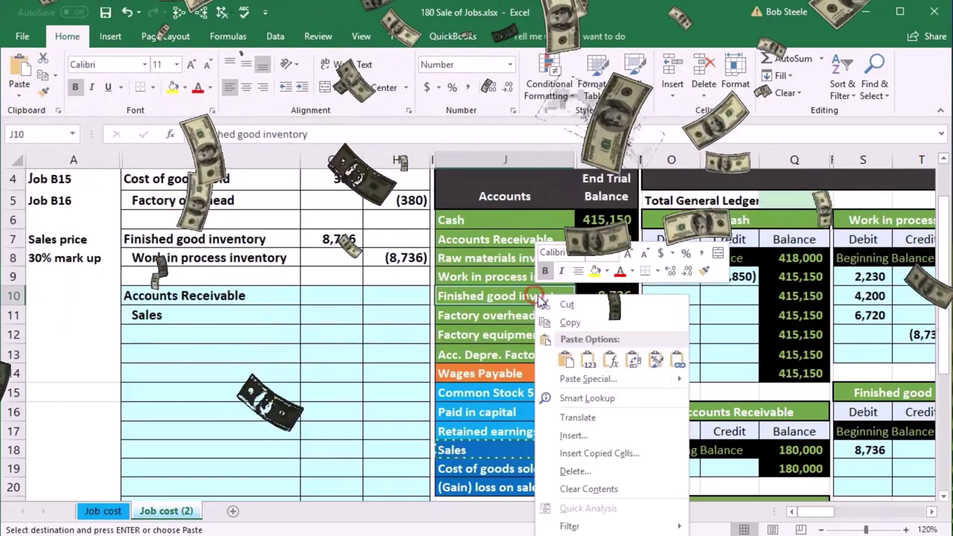
left_click(566, 323)
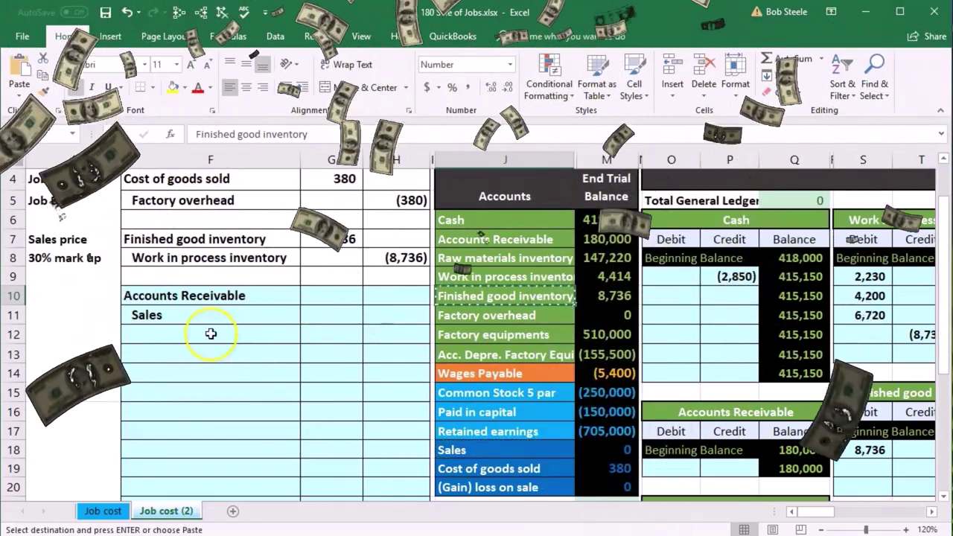
left_click(207, 367)
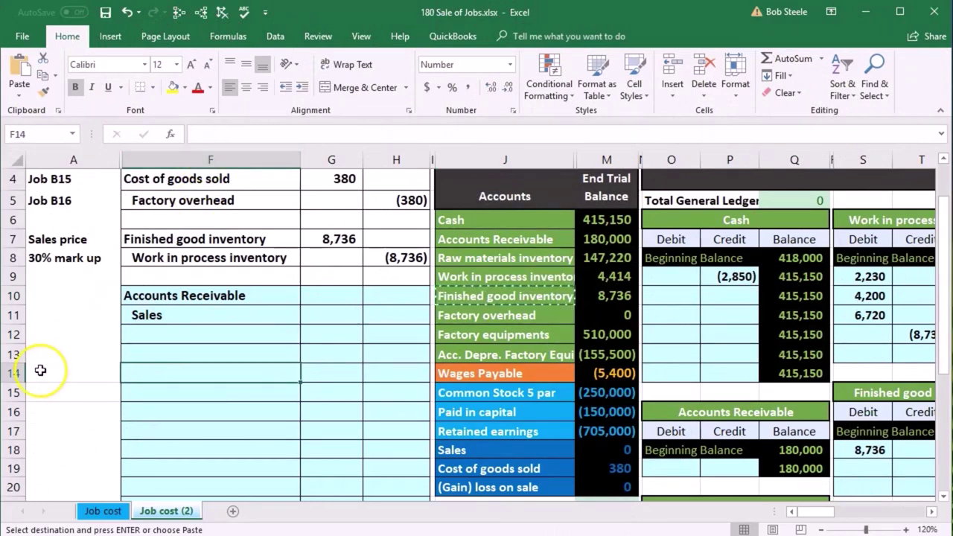
right_click(151, 372)
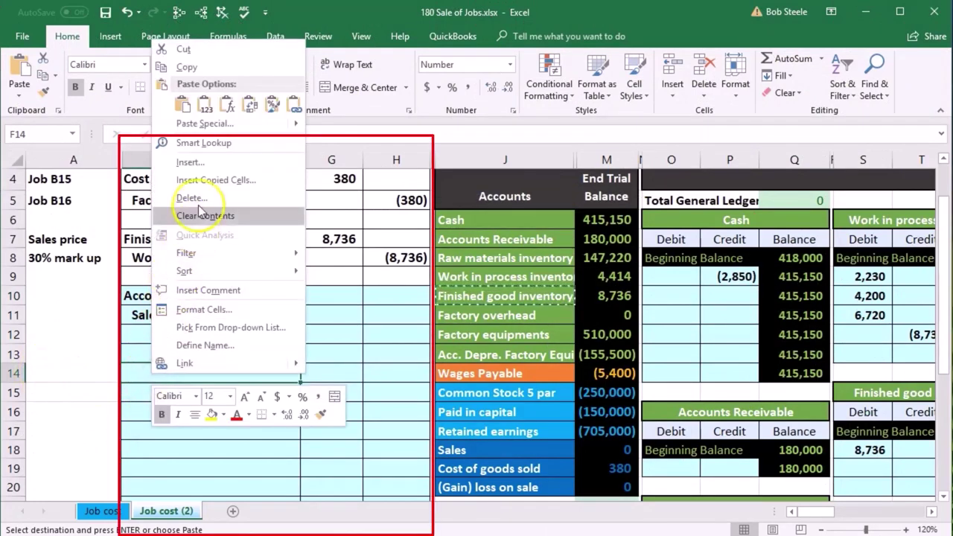
left_click(205, 106)
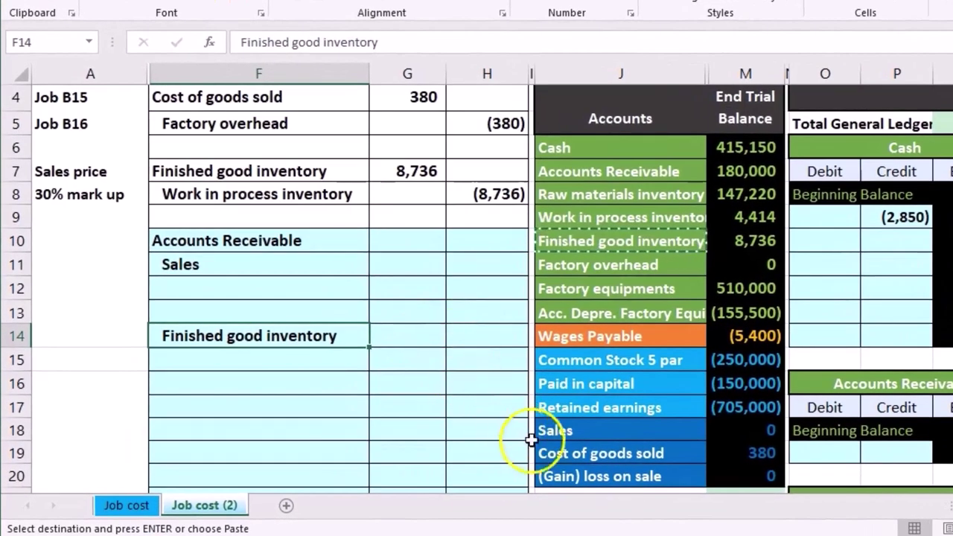
left_click(533, 447)
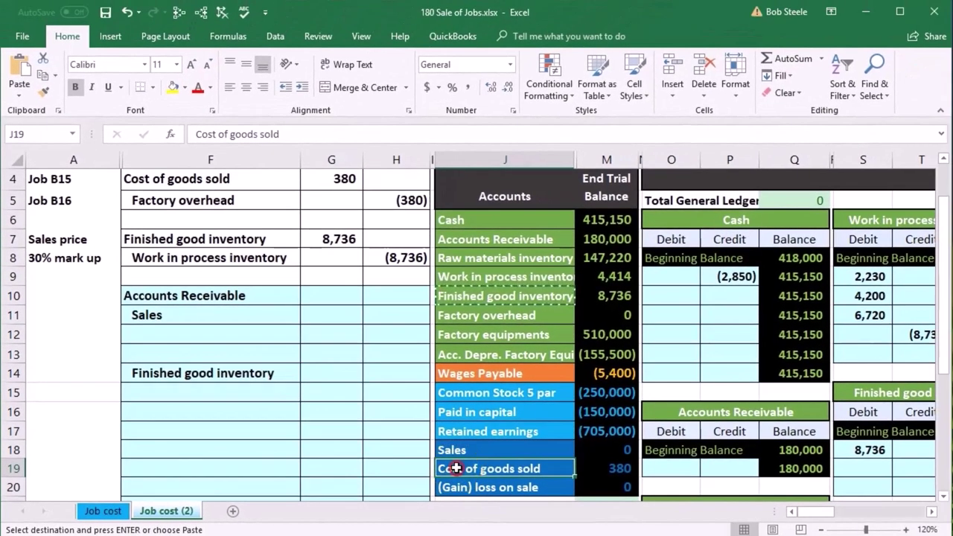
Paste Cost of goods sold from J19 as a value into F13, above Finished good inventory.
right_click(566, 453)
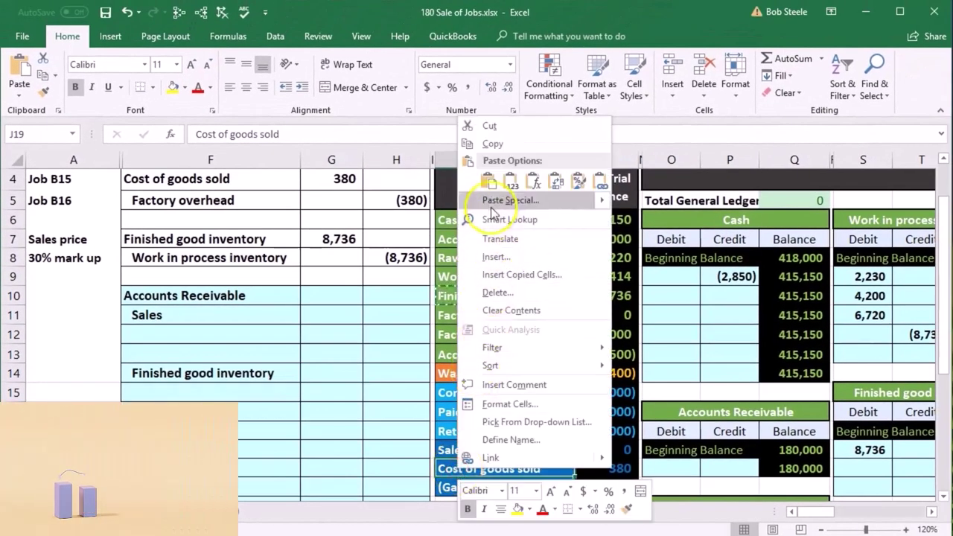
left_click(490, 145)
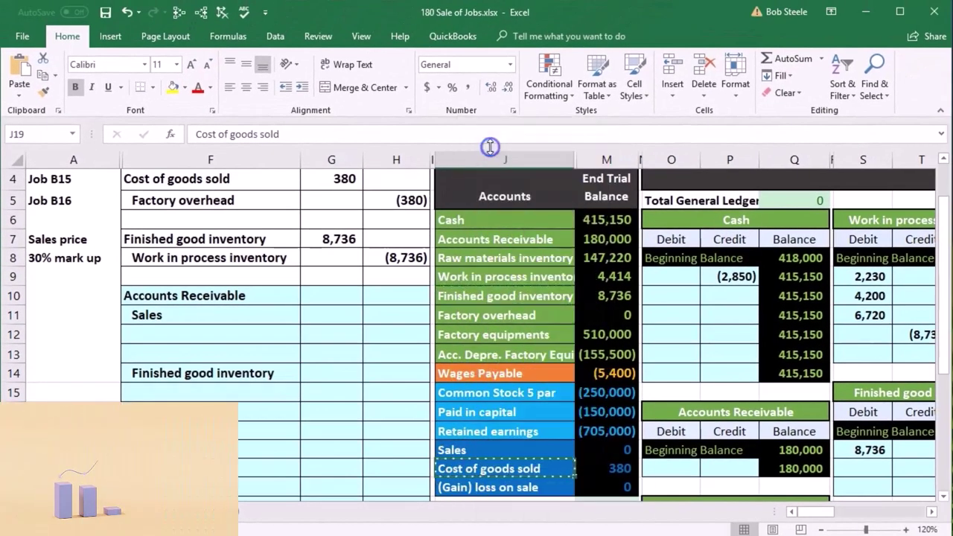
left_click(227, 349)
right_click(227, 348)
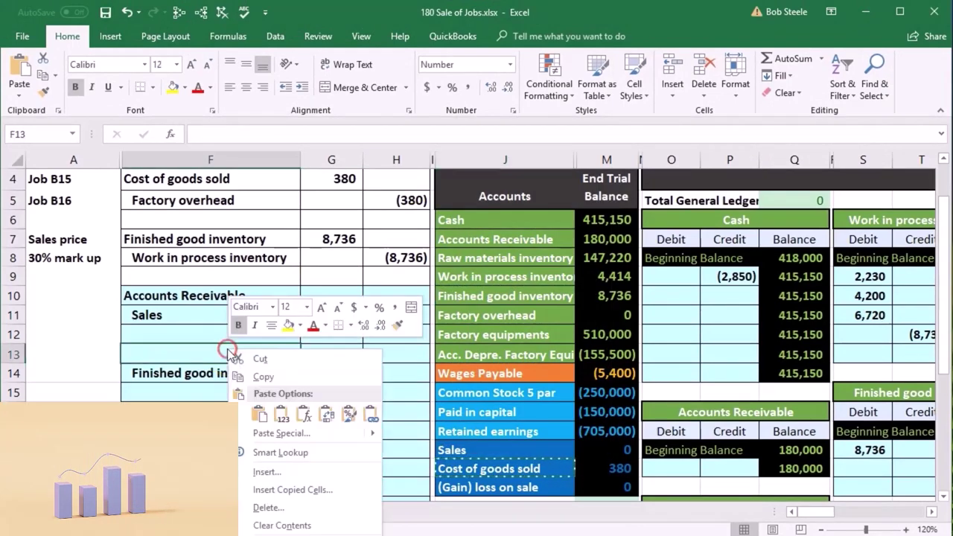
left_click(281, 414)
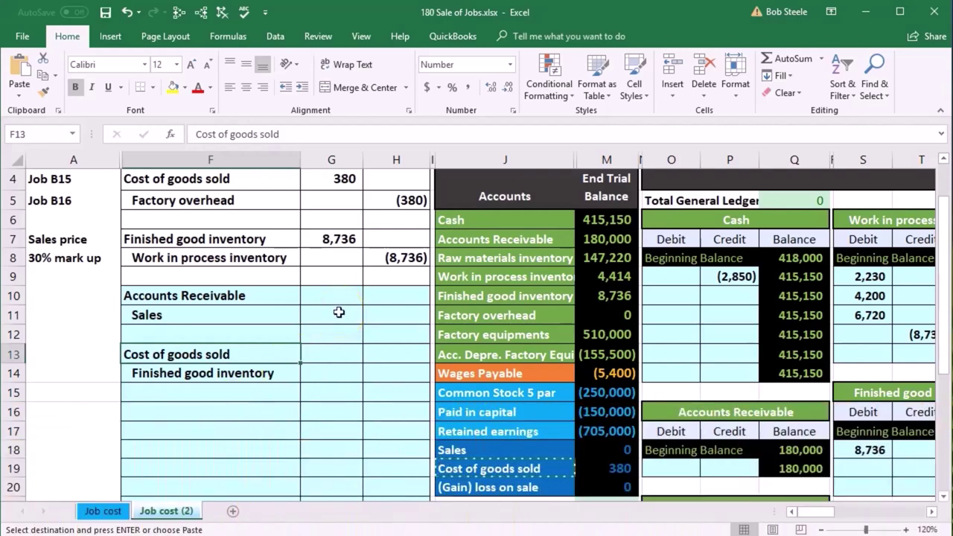
left_click(339, 312)
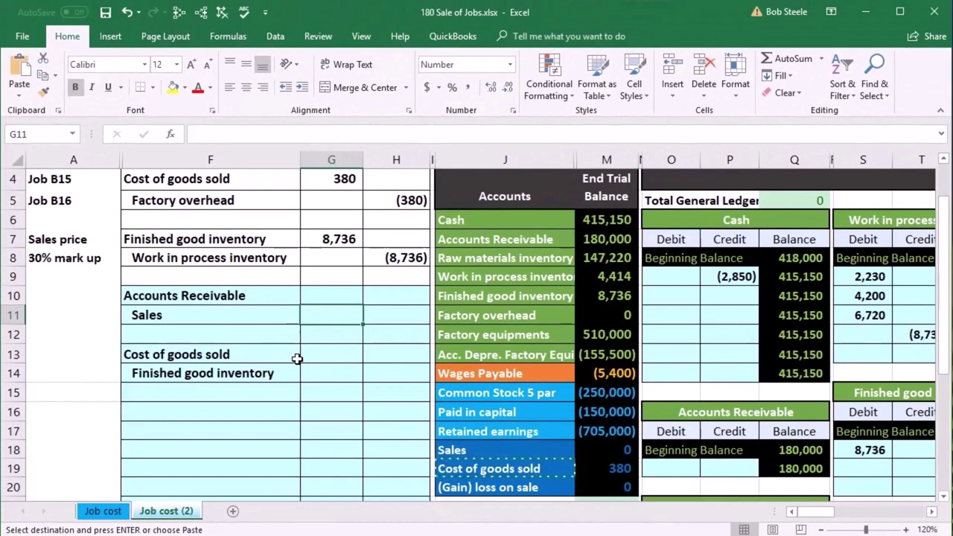
Enter =AI12+AI21 in G13 so Cost of goods sold totals Jobs B15 and B16 (6,610).
left_click(344, 350)
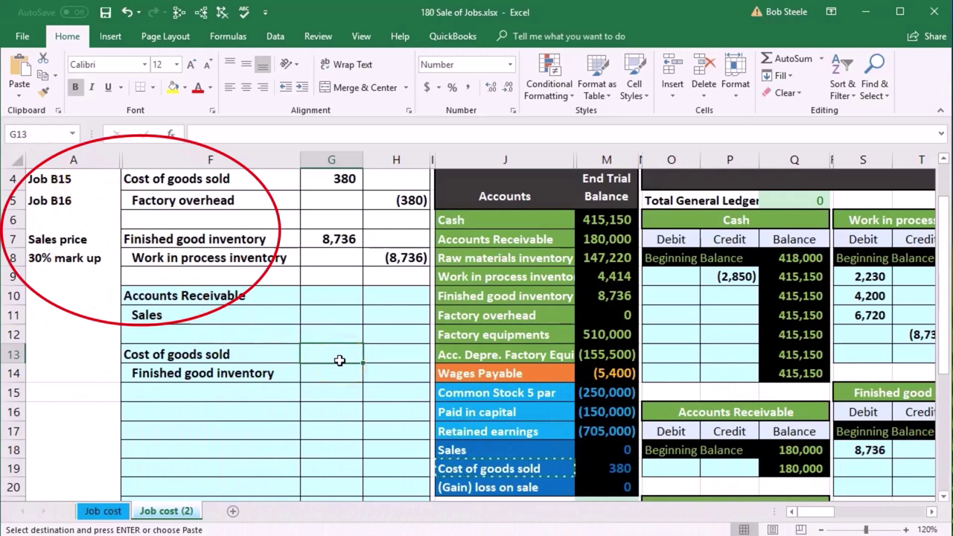
type("=")
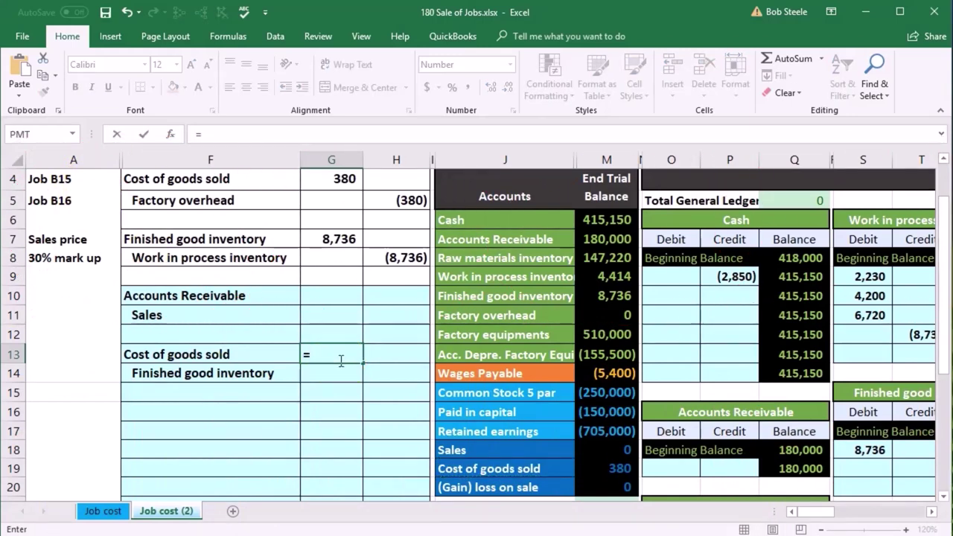
key("Right")
key("Right")
key("Right")
key("Right")
key("Right")
key("Right")
key("Right")
key("Right")
key("Right")
key("Right")
key("Right")
key("Right")
key("Right")
key("Right")
key("Right")
key("Right")
key("Right")
key("Right")
key("Right")
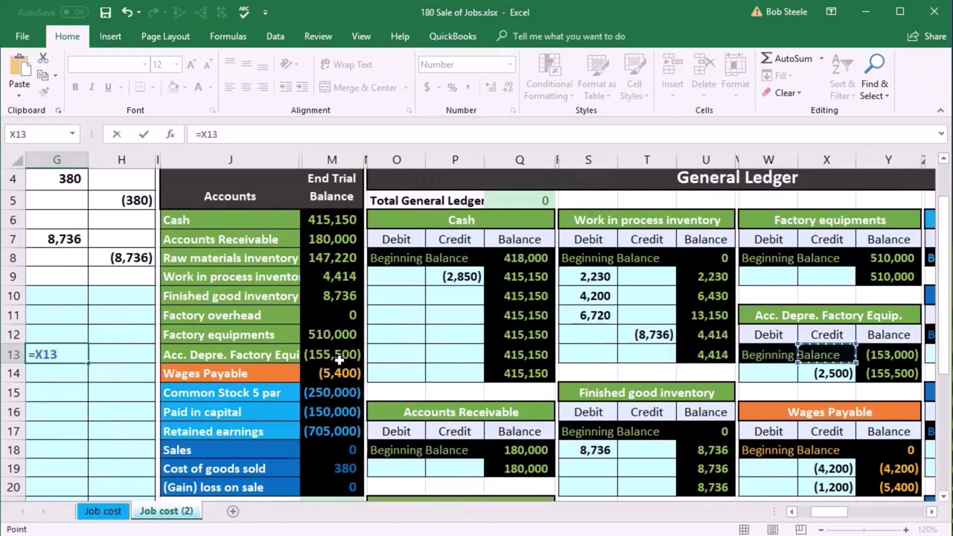
key("Right")
key("Right")
key("Right")
key("Right")
key("Right")
key("Right")
key("Right")
key("Right")
key("Right")
key("Right")
key("Right")
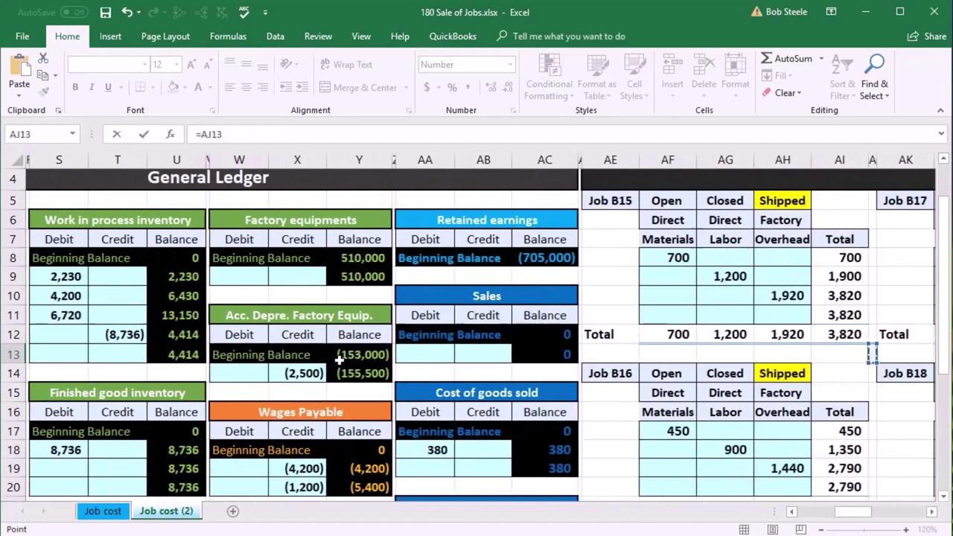
key("Right")
key("Right")
key("Right")
key("Right")
key("Right")
key("Right")
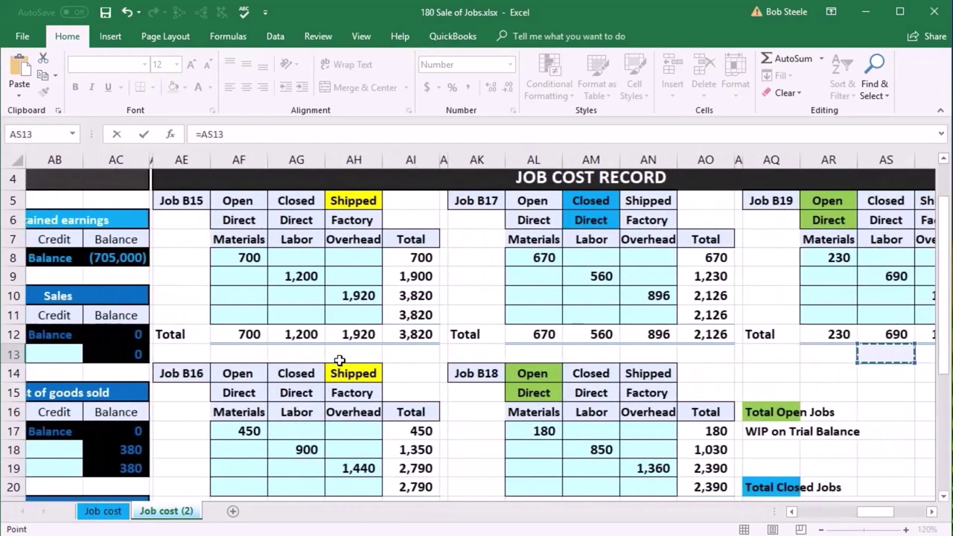
left_click(413, 333)
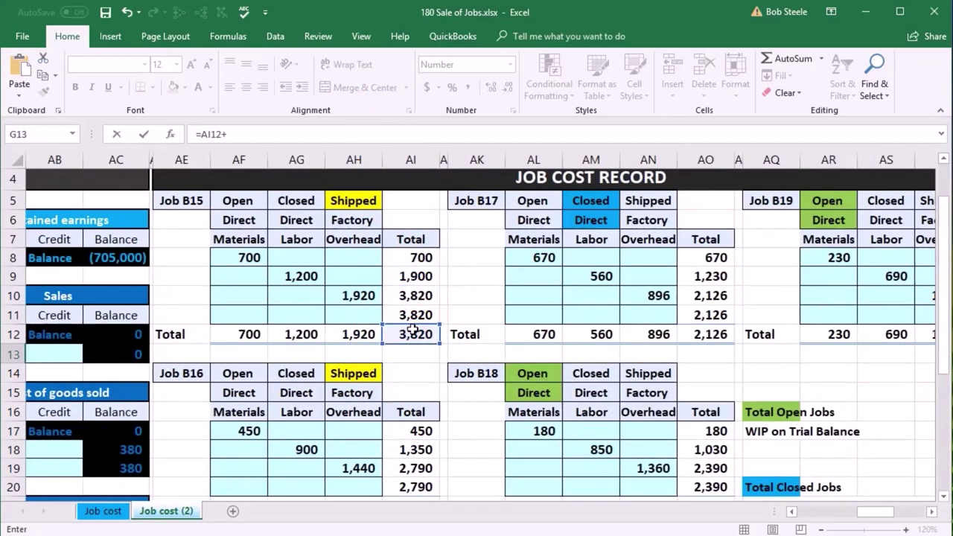
scroll(413, 333, "down", 1)
left_click(421, 445)
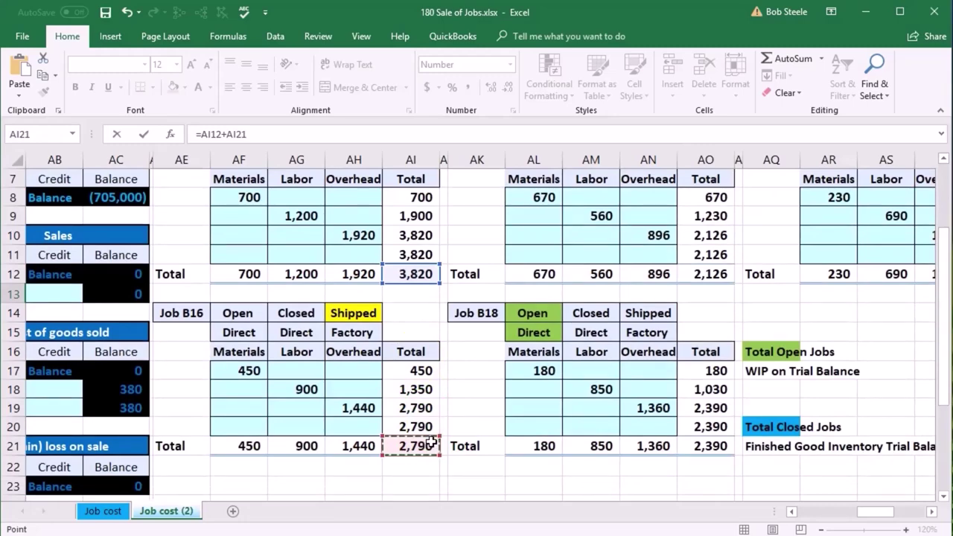
key("Return")
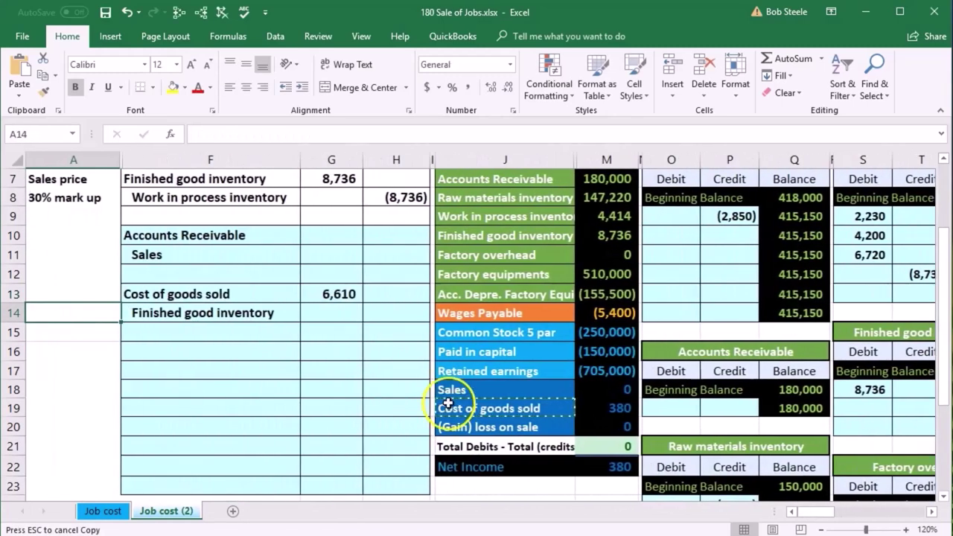
Review G13's cost of goods sold formula and its references, leaving it unchanged.
left_click(334, 294)
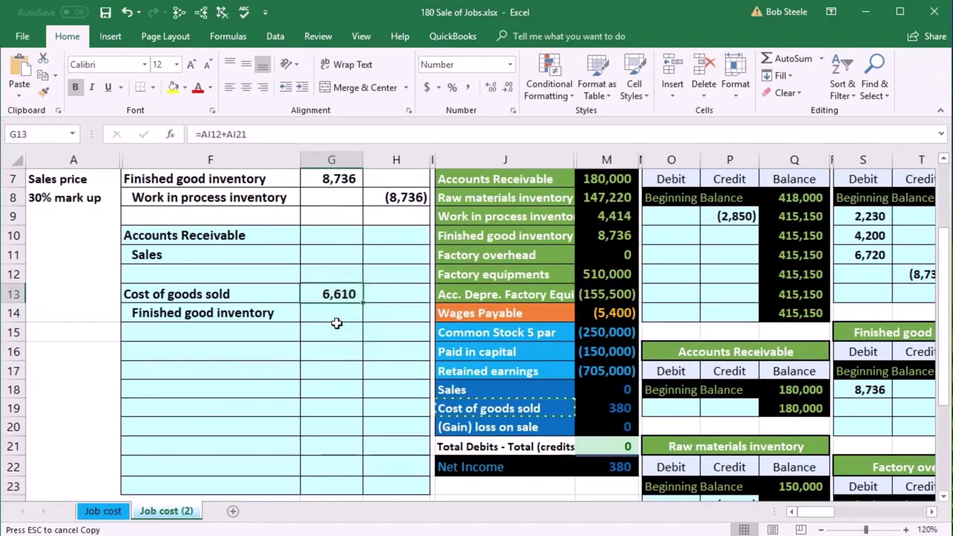
double_click(334, 294)
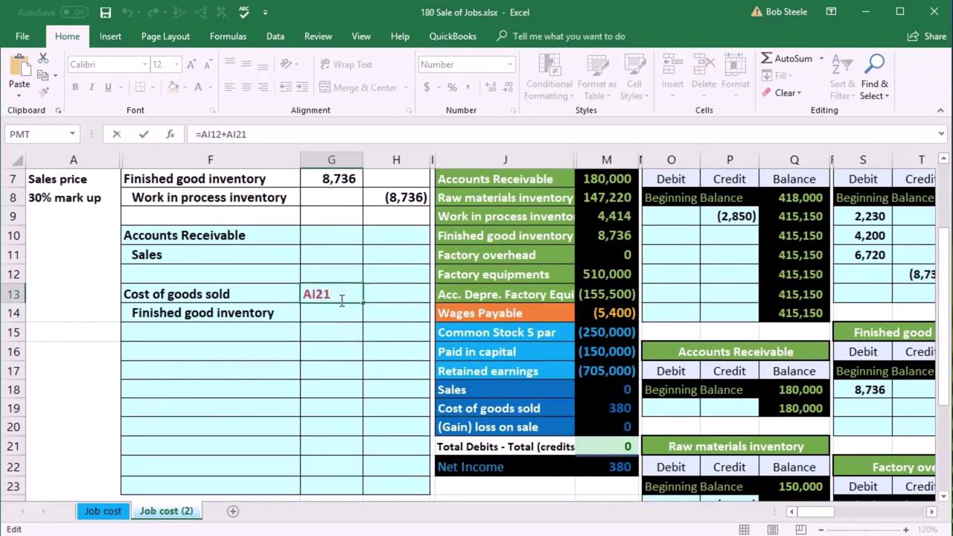
key("Escape")
double_click(342, 293)
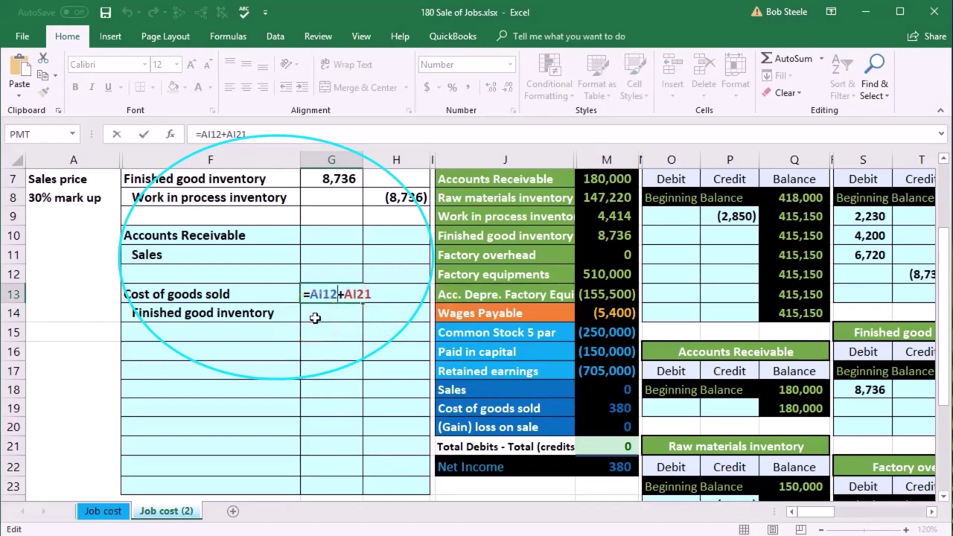
key("Return")
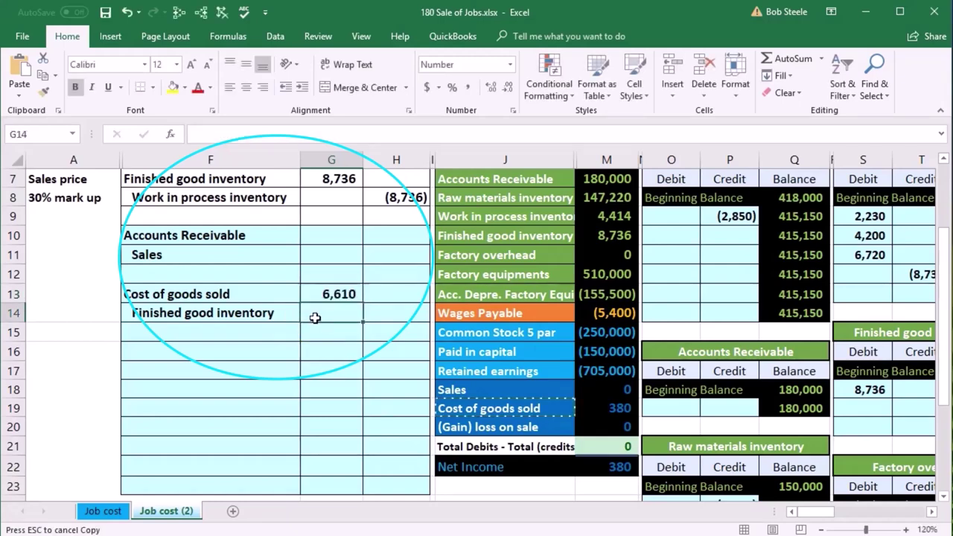
Begin the Finished good inventory credit formula beside G13 as the negative of G13.
key("Right")
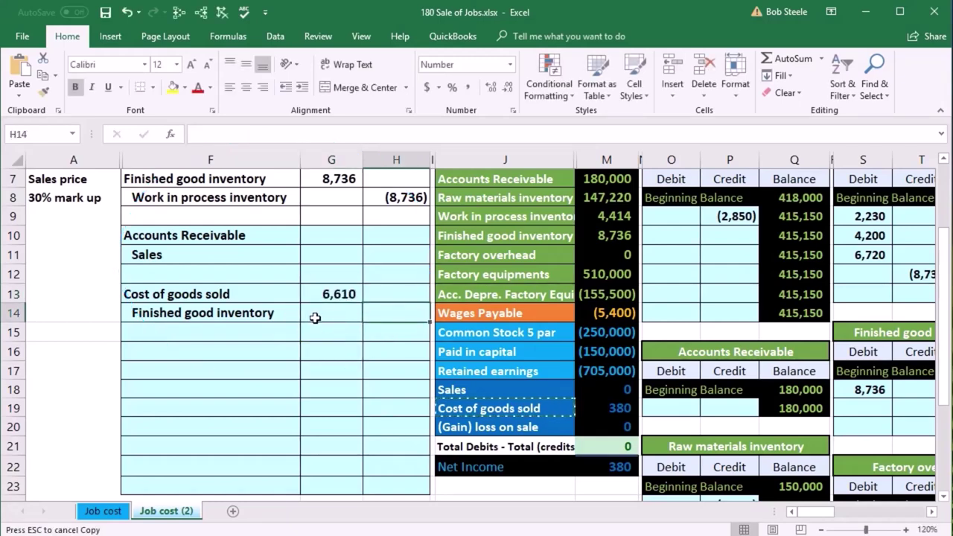
type("-")
key("Left")
key("Up")
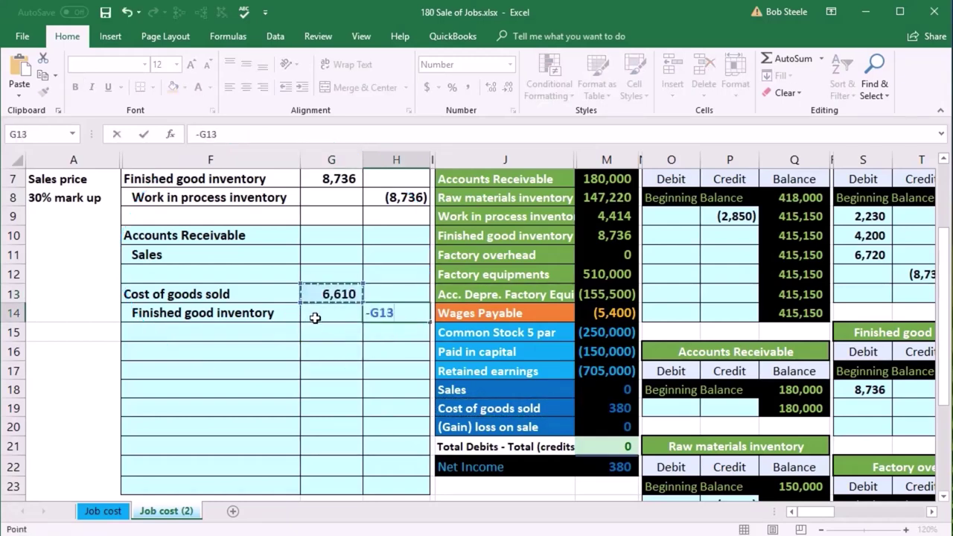